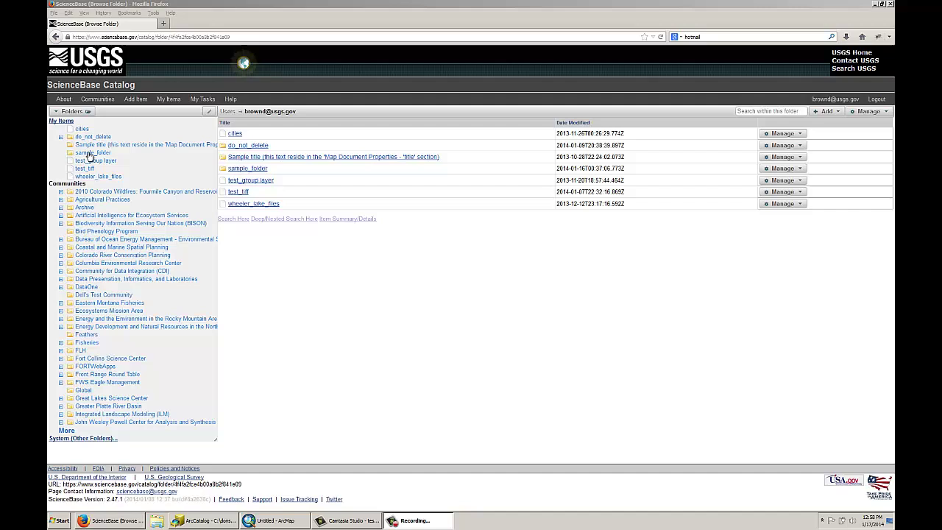
Start a new ScienceBase item inside sample_folder, choosing to create it by importing files.
click(92, 153)
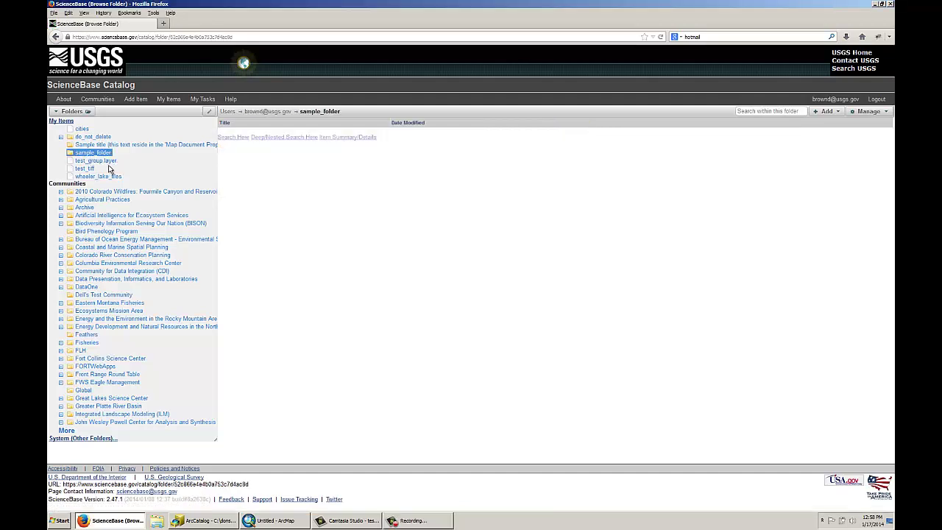
click(136, 101)
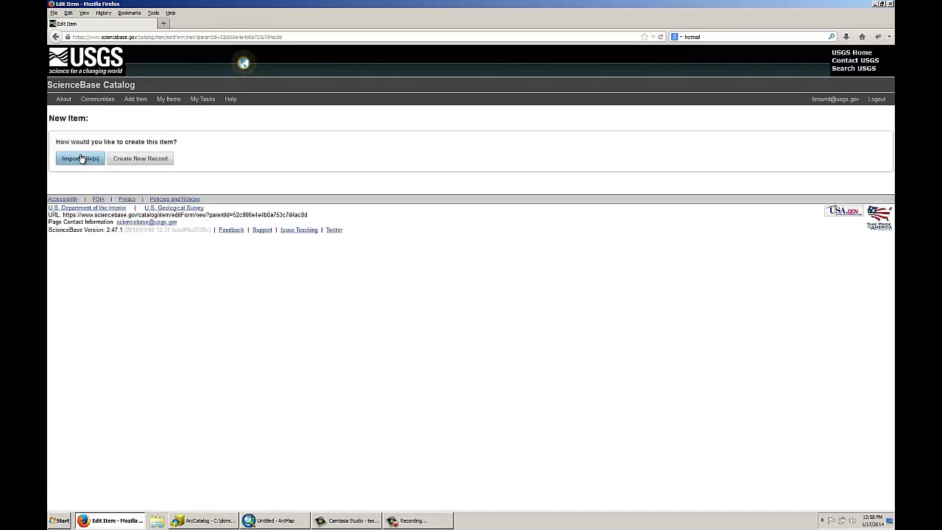
click(83, 158)
click(80, 159)
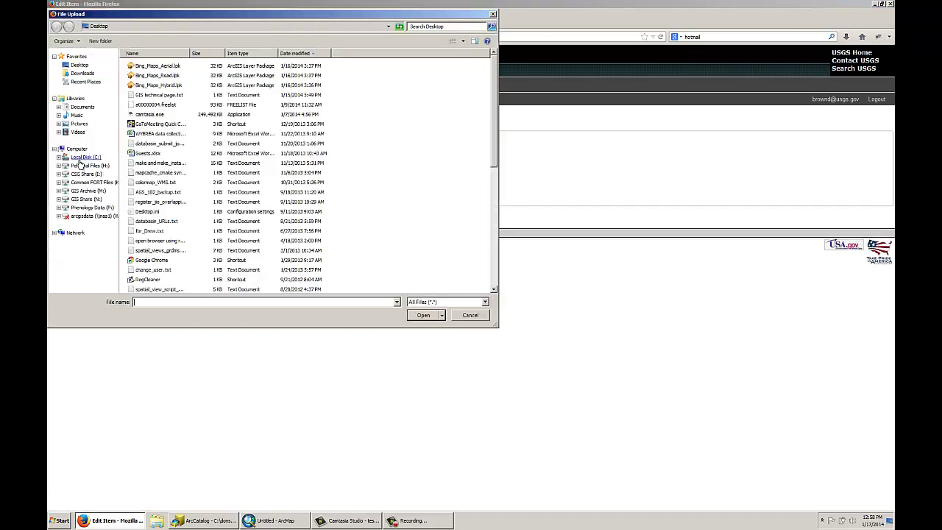
Upload the files cities.dbf through cities.shx from C:\dons_data\demo and load the item from their FGDC metadata, replacing existing values.
click(84, 157)
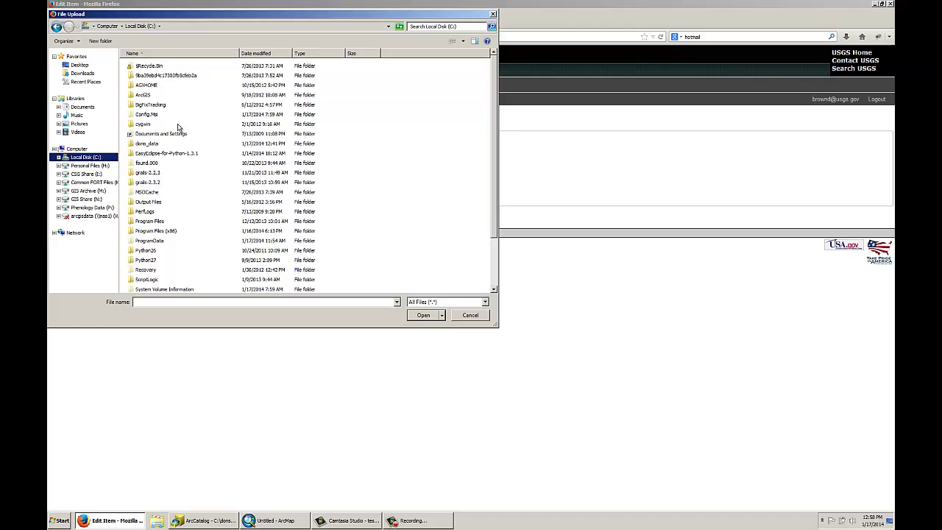
double_click(157, 144)
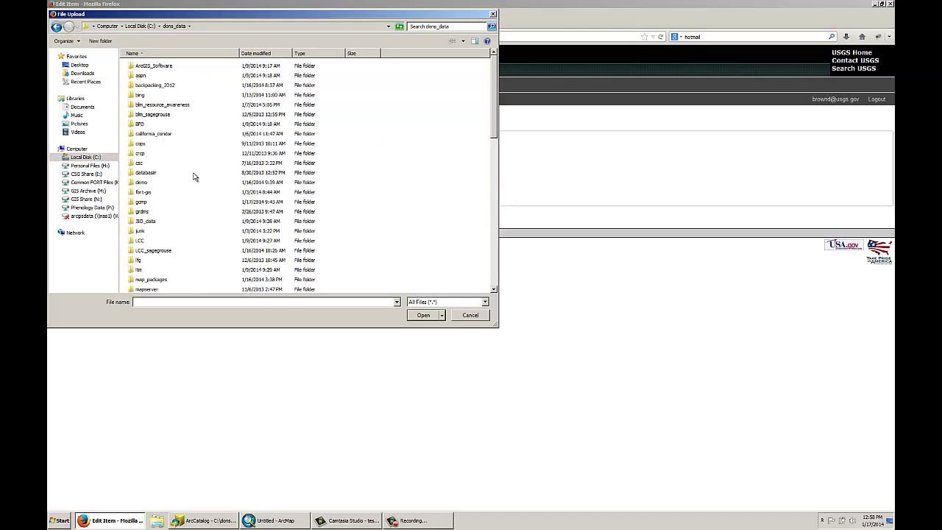
double_click(144, 183)
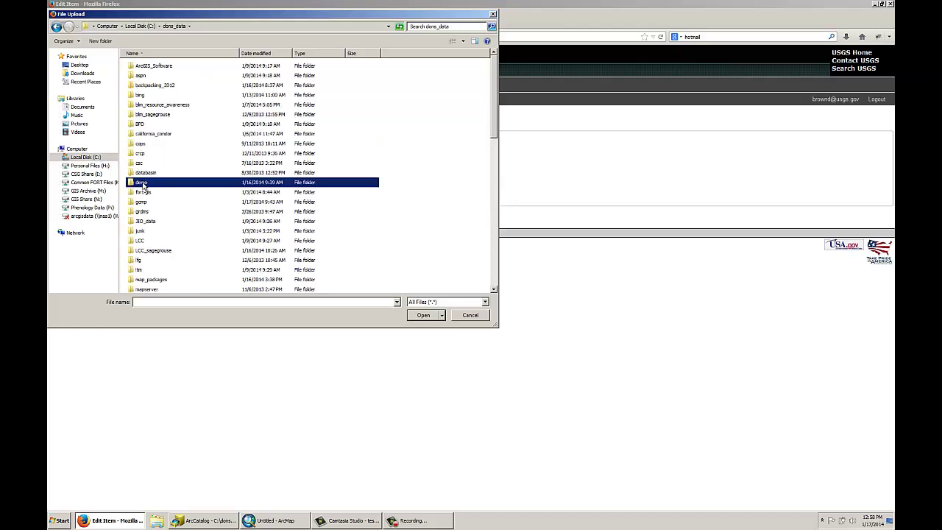
click(147, 76)
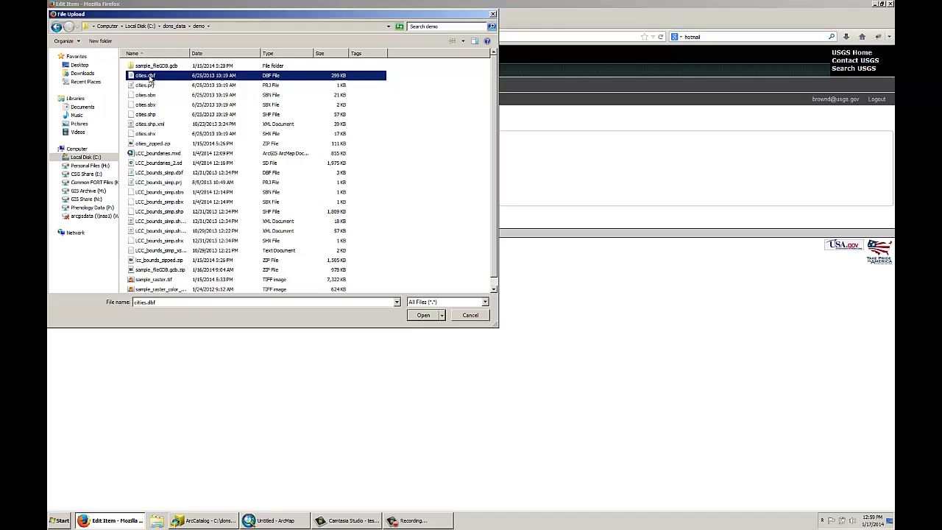
shift+click(153, 135)
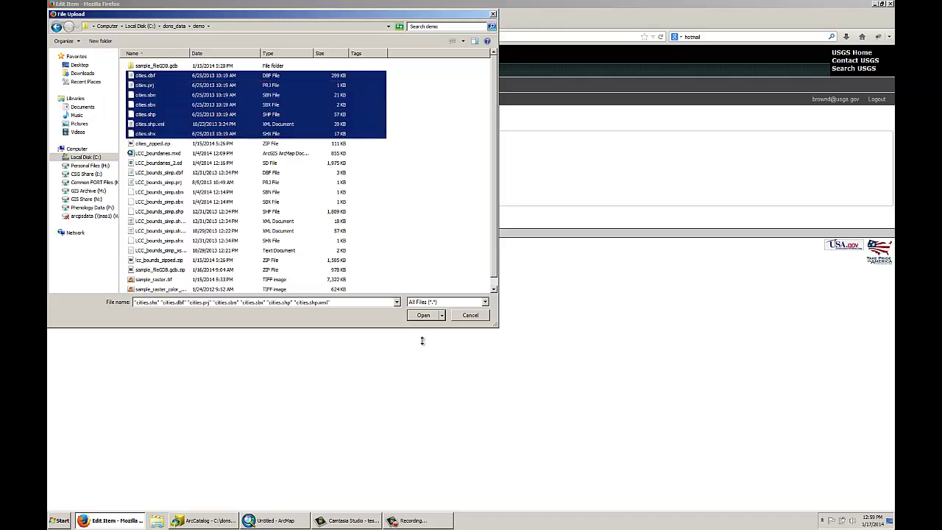
click(423, 315)
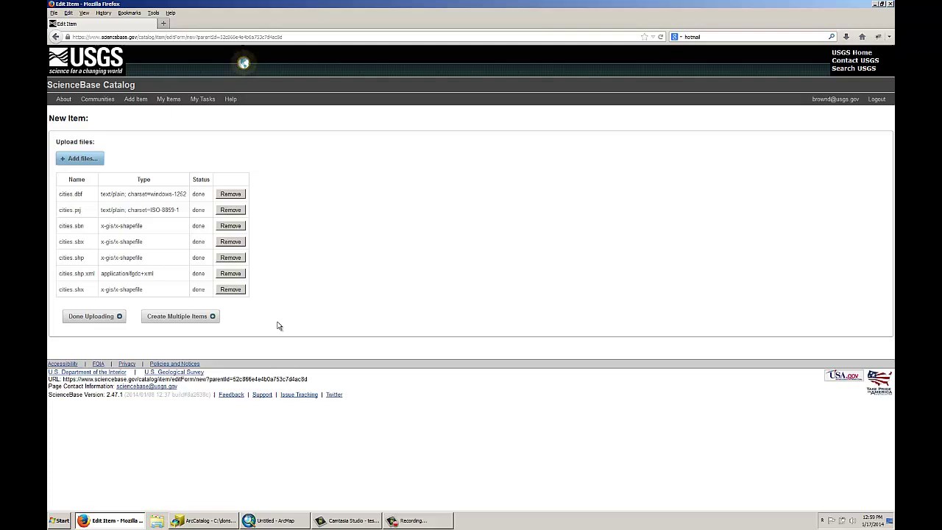
click(92, 317)
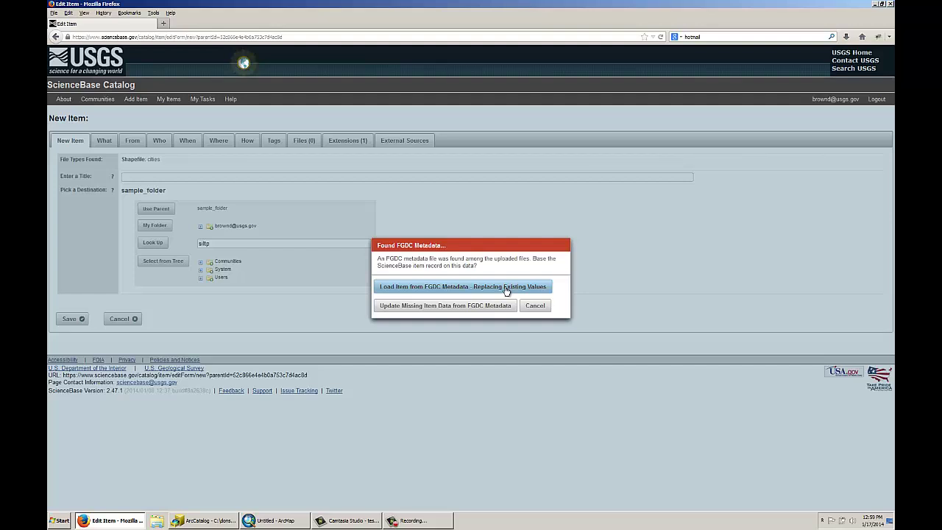
click(507, 290)
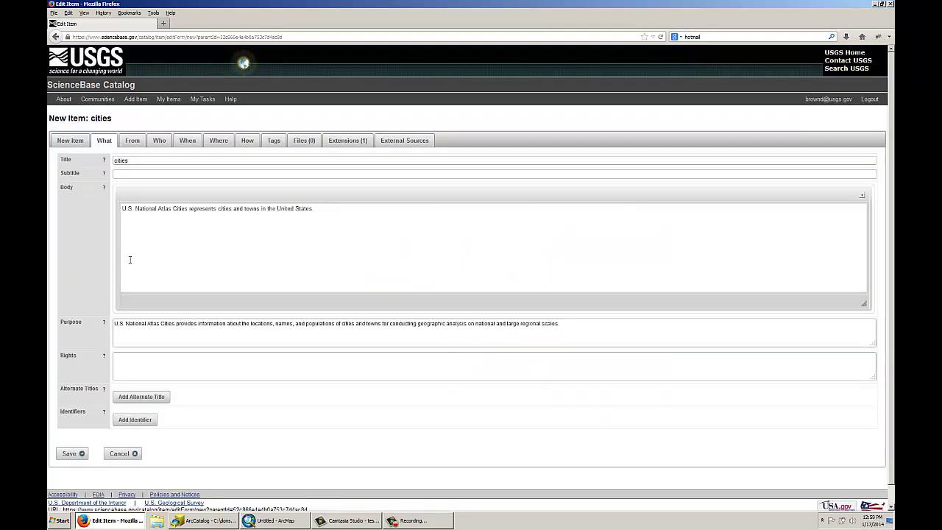
Change the new item's title to sample_shapefile and save the item in sample_folder.
drag(130, 161, 107, 163)
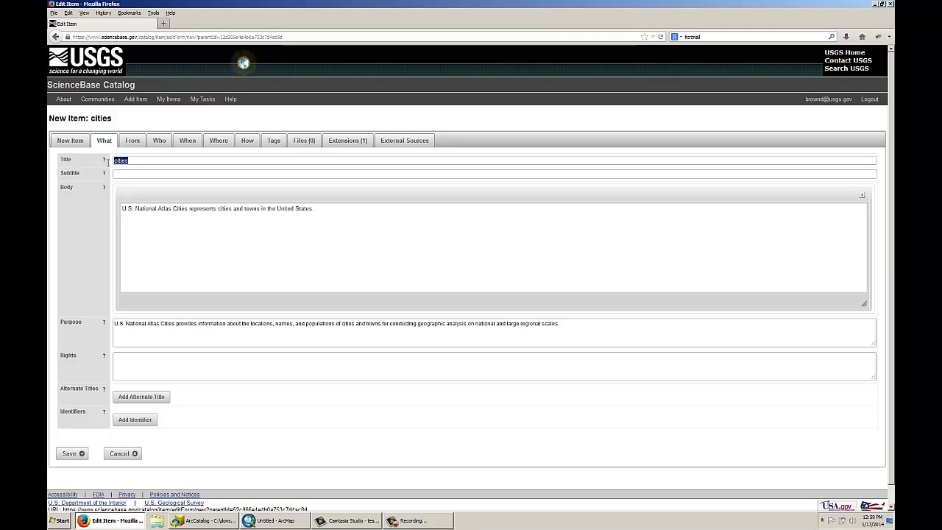
text(sample_shapefile)
click(70, 141)
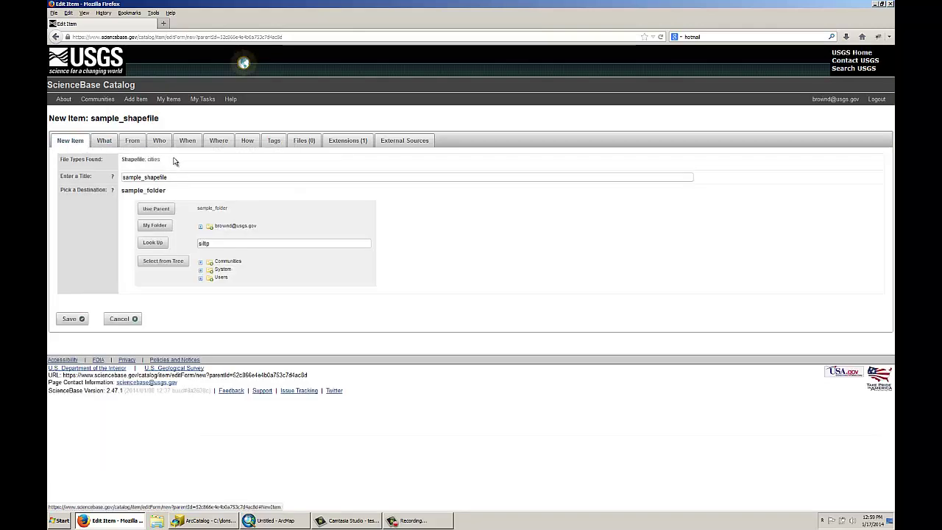
click(82, 320)
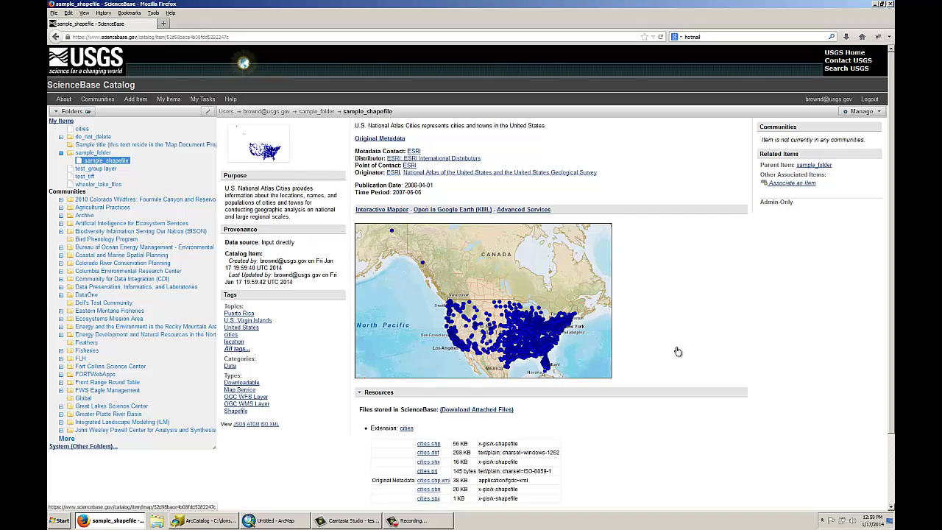
Review the cities shapefile files listed among the saved item's attached resources.
drag(891, 278, 886, 327)
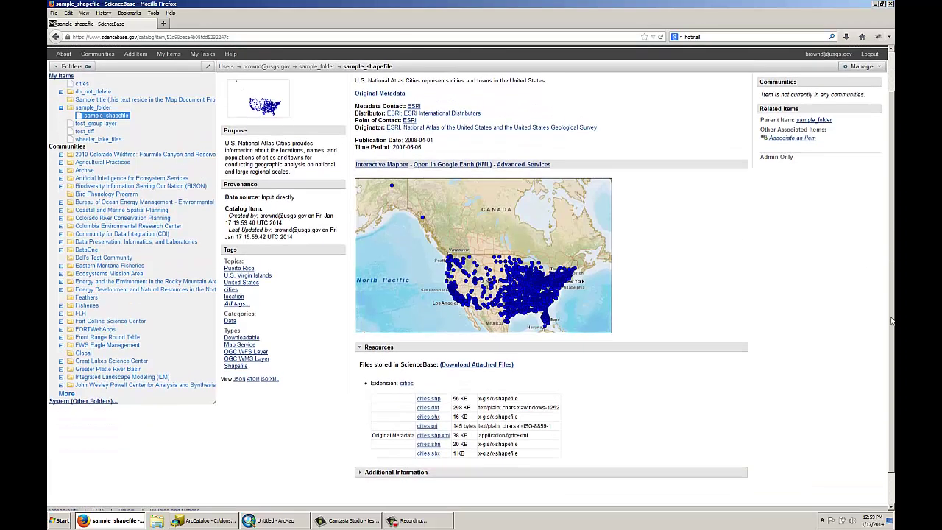
drag(369, 376, 589, 444)
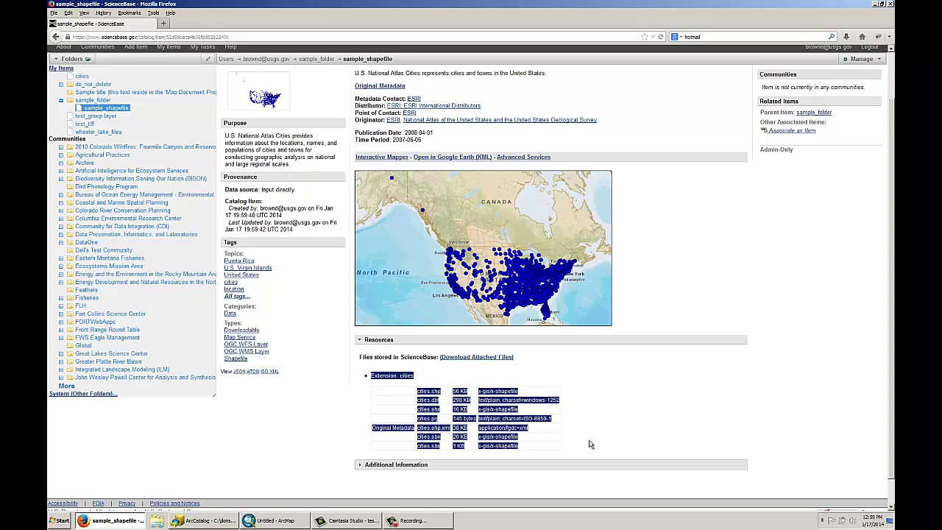
click(581, 439)
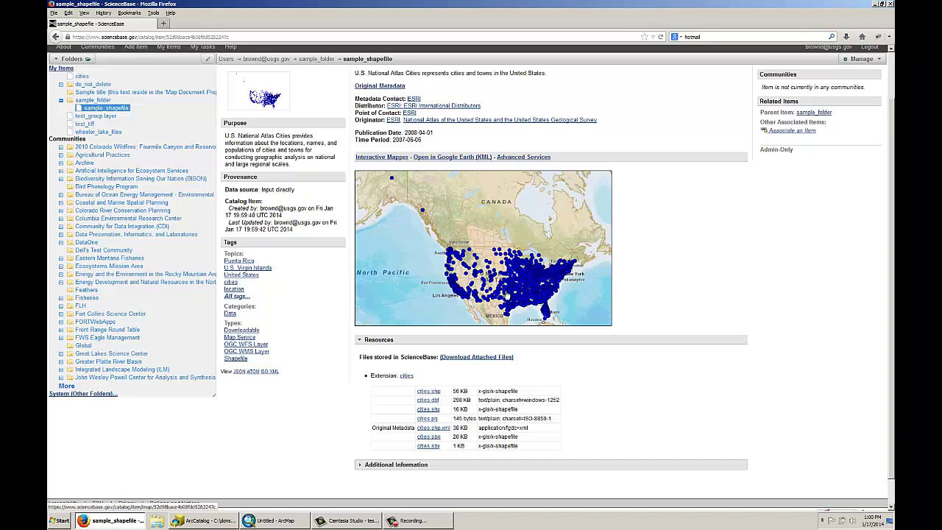
View the item in the Interactive Mapper, examine the city points around Missouri, and return to the sample_shapefile page.
click(392, 159)
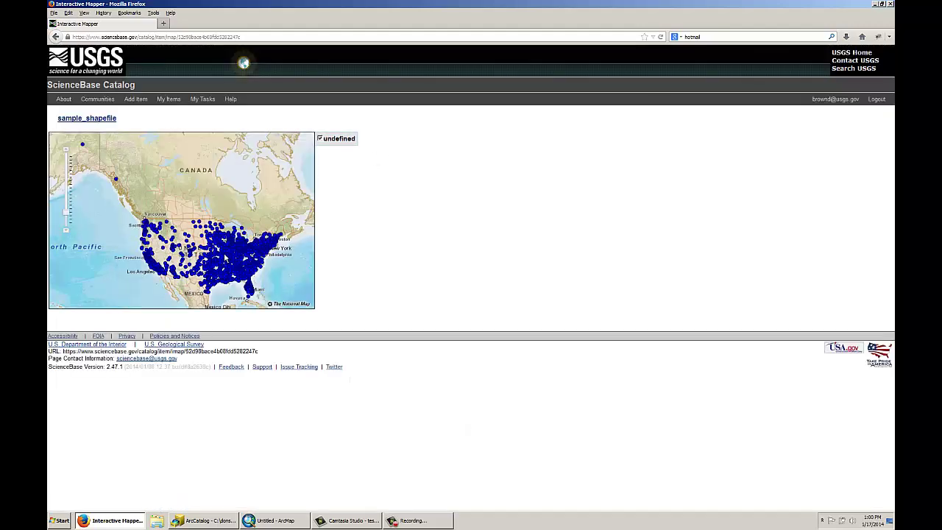
scroll(228, 258, up, 1)
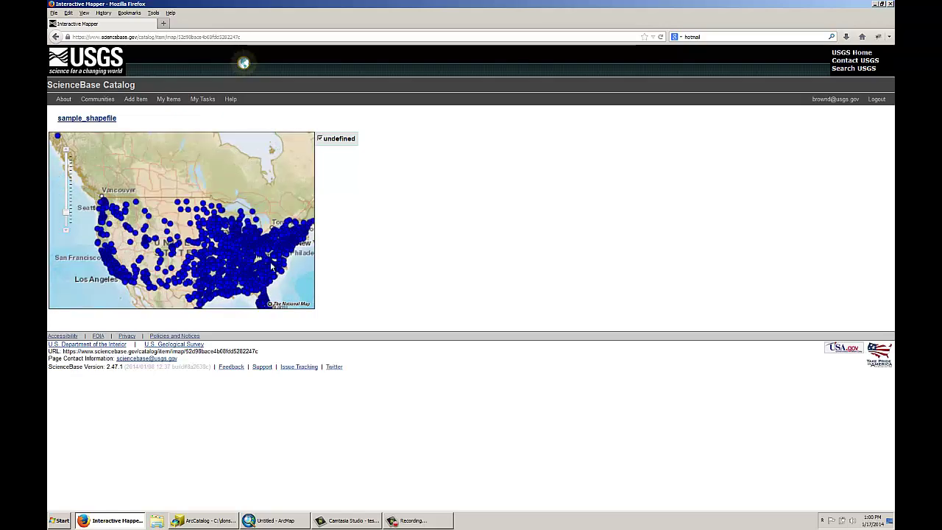
scroll(272, 267, up, 2)
scroll(283, 236, up, 1)
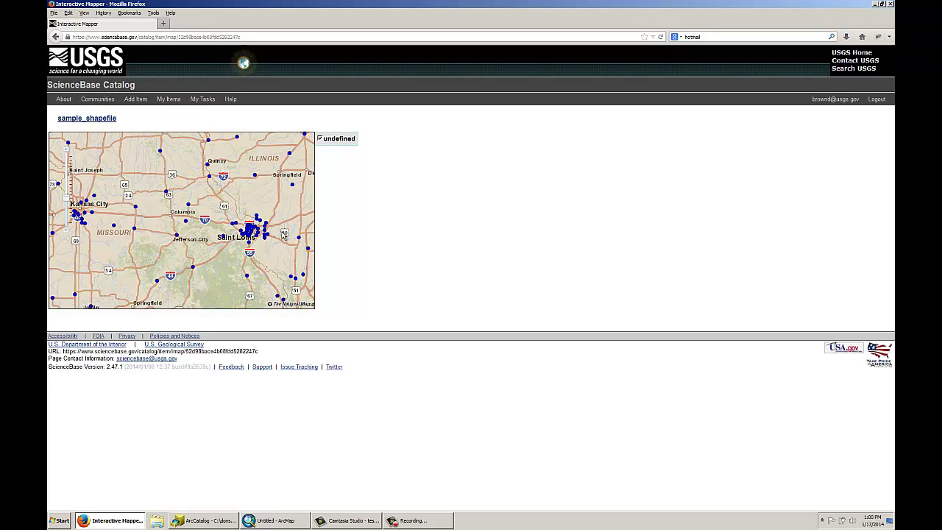
click(108, 124)
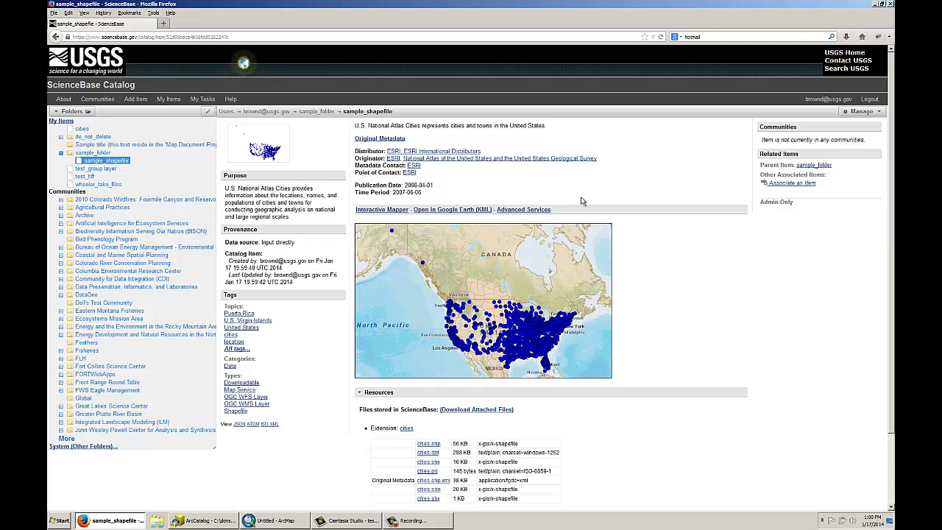
Open the item's advanced geospatial service URLs, review the WMS and WFS entries, and copy the ScienceBase WMS URL.
click(516, 211)
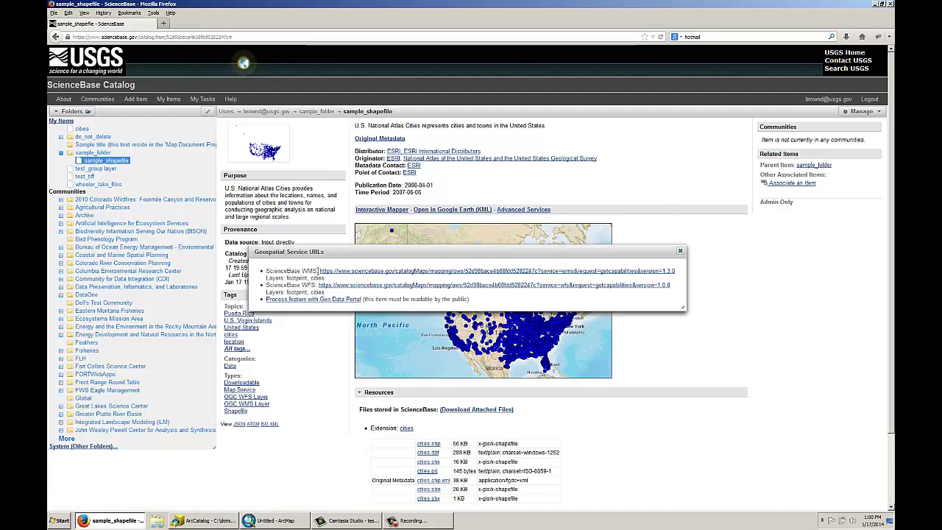
drag(317, 271, 301, 271)
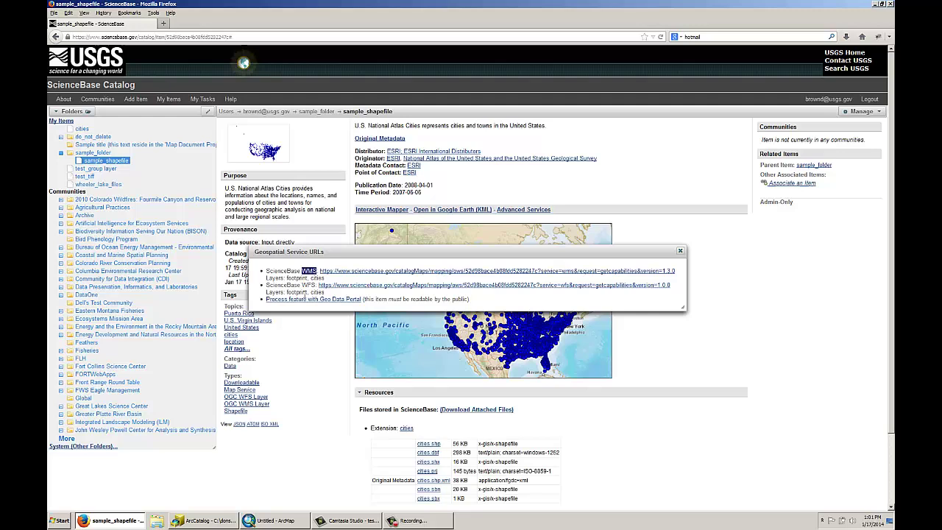
click(304, 282)
drag(303, 284, 318, 284)
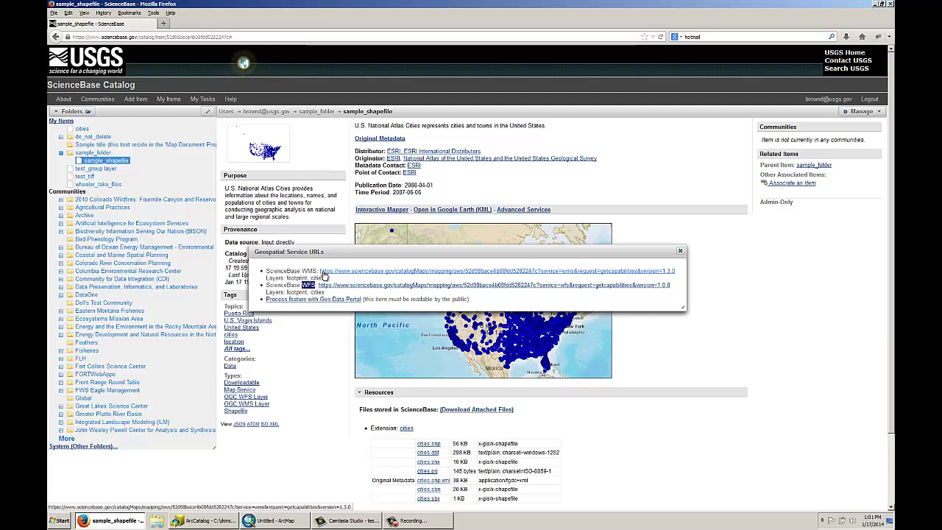
click(314, 285)
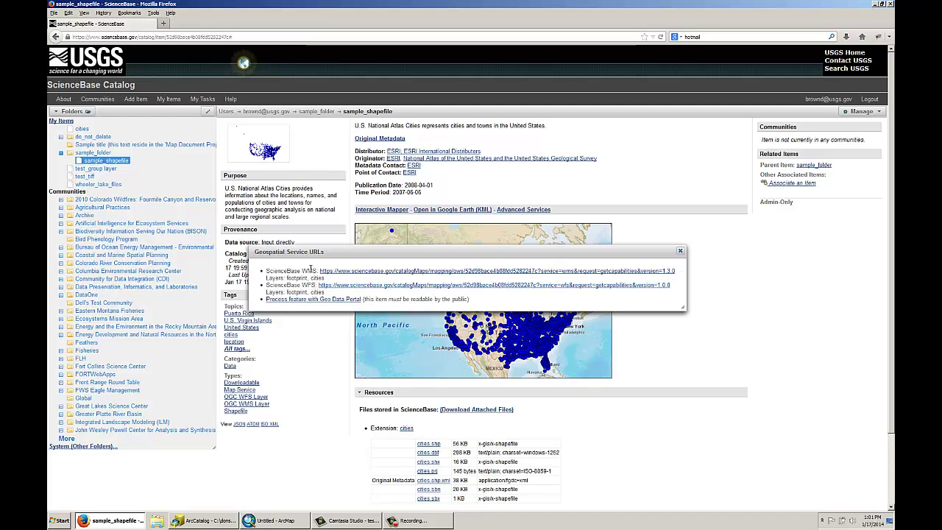
drag(319, 271, 666, 272)
Switch to ArcCatalog and start adding a new WMS server connection under GIS Servers.
key(alt+Tab)
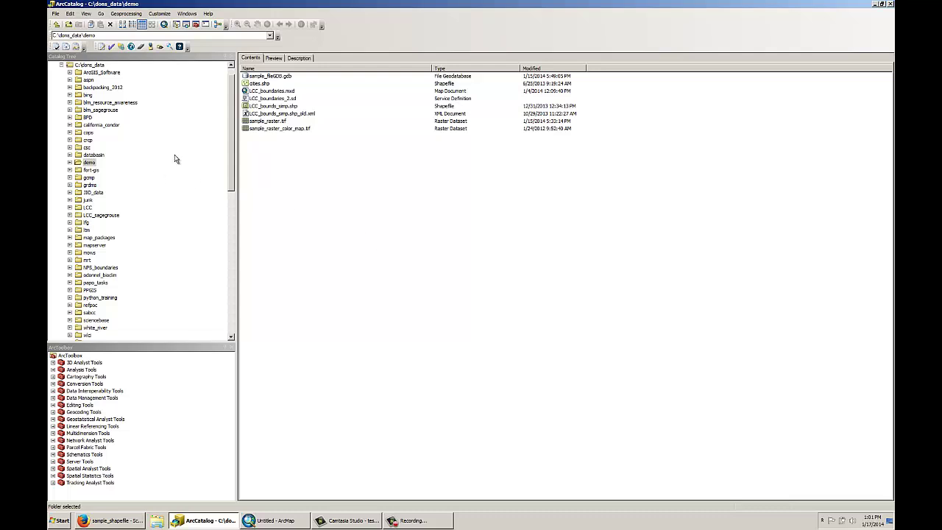
scroll(232, 77, up, 1)
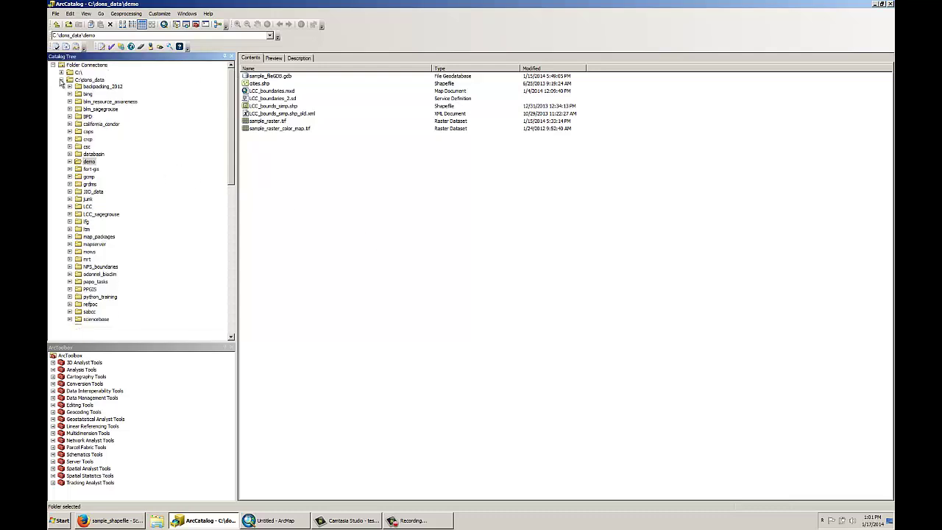
click(61, 80)
click(73, 148)
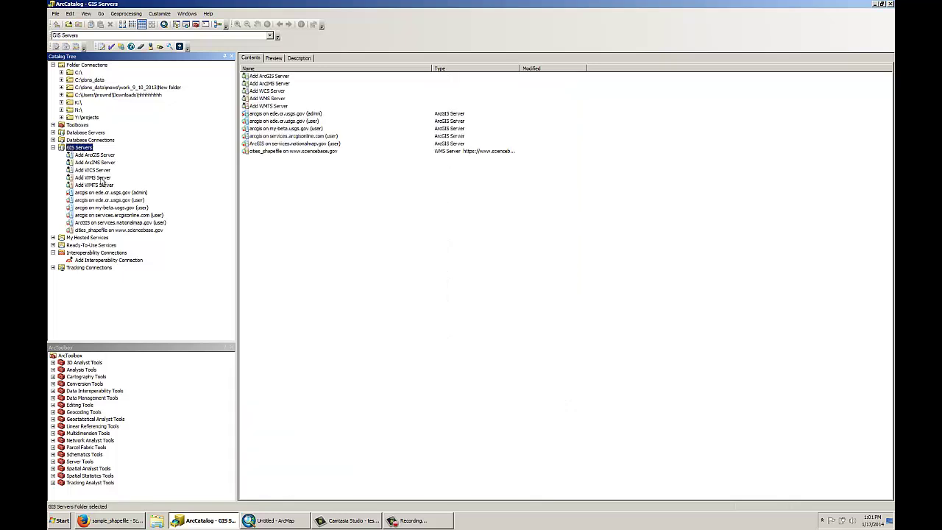
click(93, 177)
double_click(106, 180)
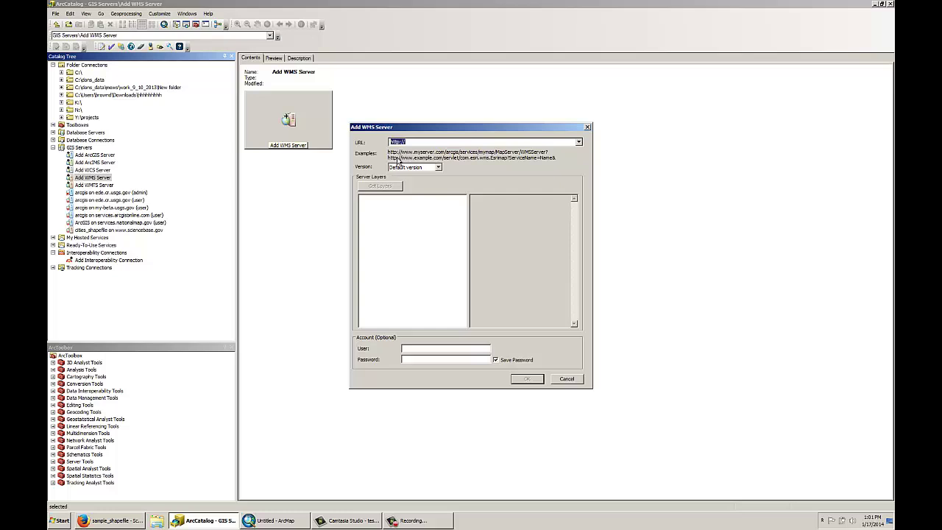
Enter the copied ScienceBase WMS URL, retrieve the server's layers, and create the WMS server connection.
key(ctrl+v)
drag(392, 141, 385, 148)
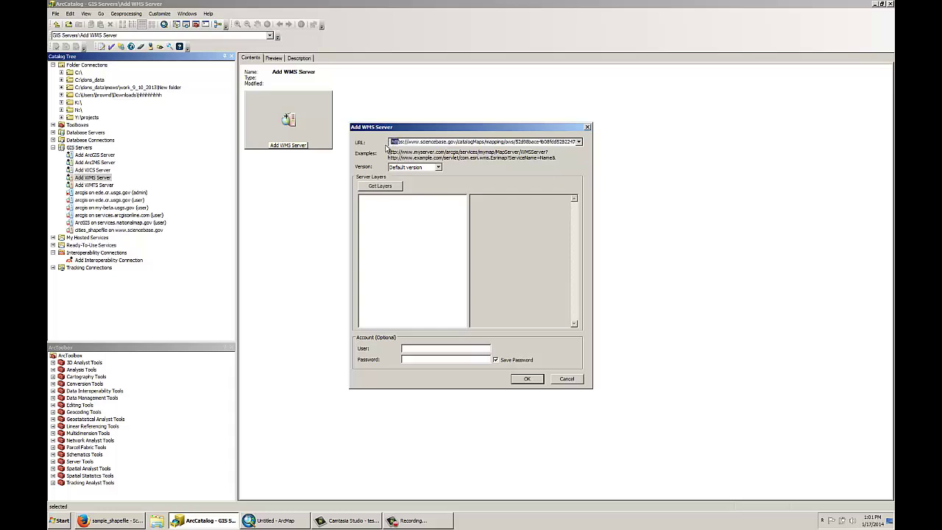
click(380, 188)
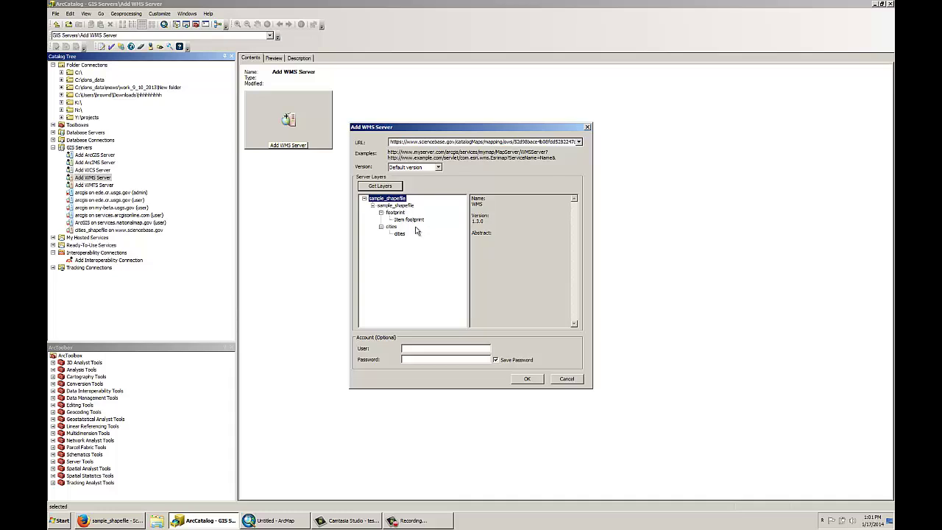
click(535, 381)
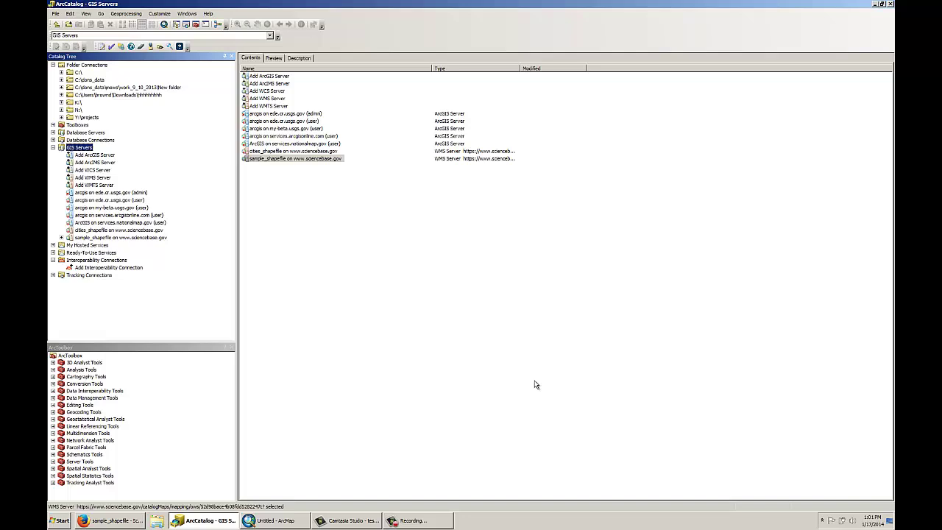
Browse the new sample_shapefile WMS connection down to its cities group layer and preview its geography.
double_click(279, 161)
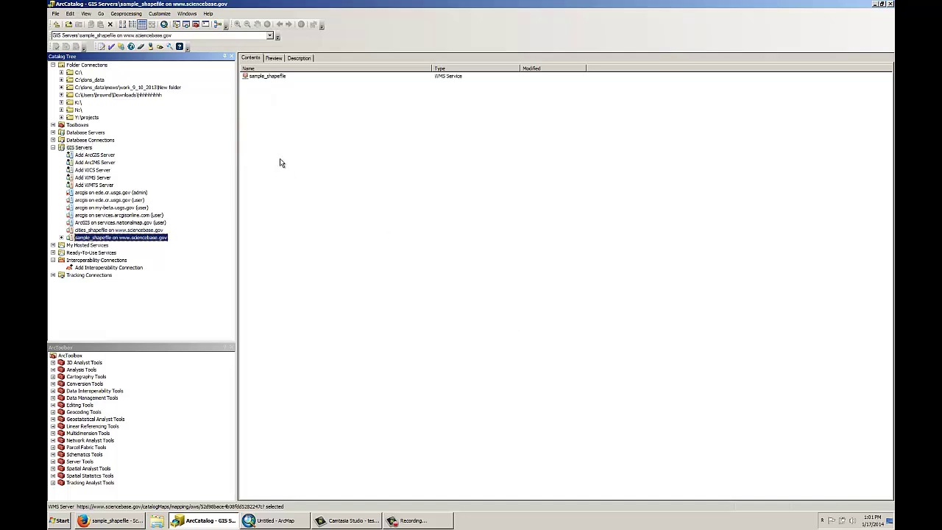
double_click(274, 76)
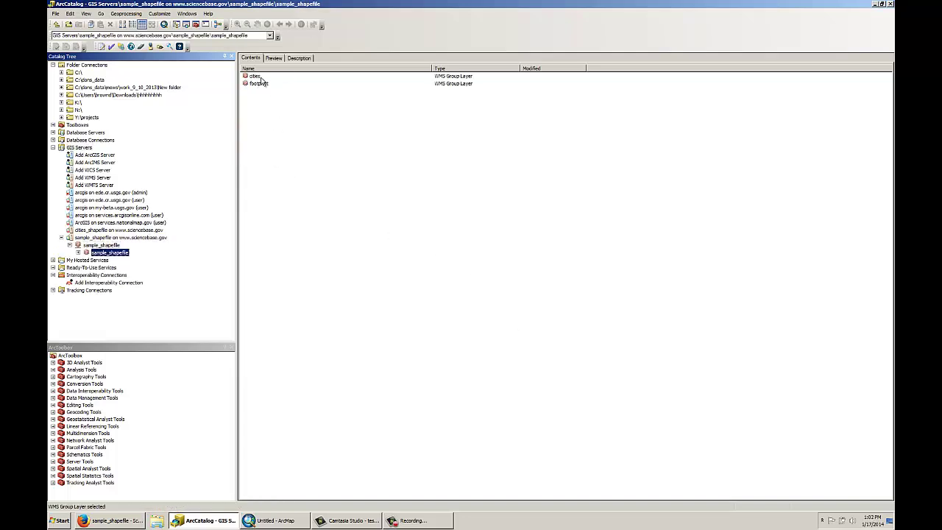
click(256, 77)
click(280, 58)
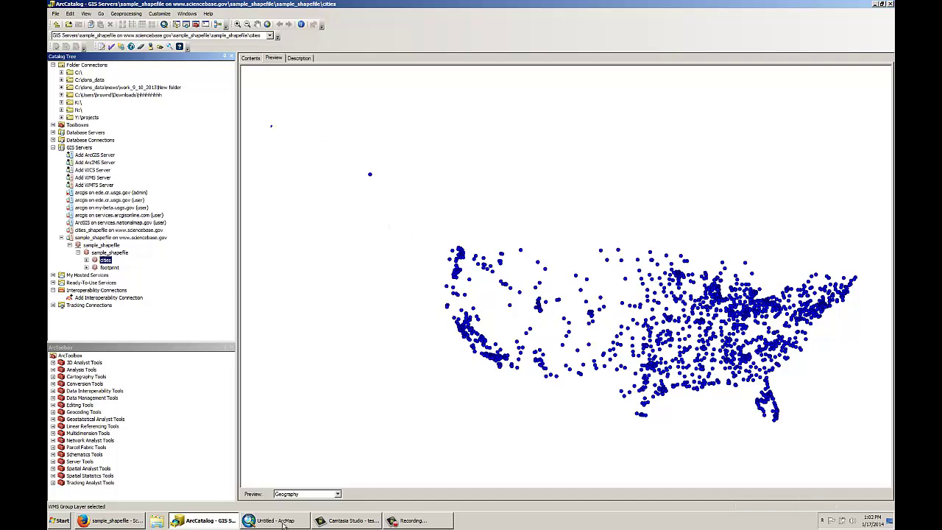
Switch to Firefox, copy the base ScienceBase WFS URL from the geospatial service URLs, and return to ArcCatalog.
click(133, 522)
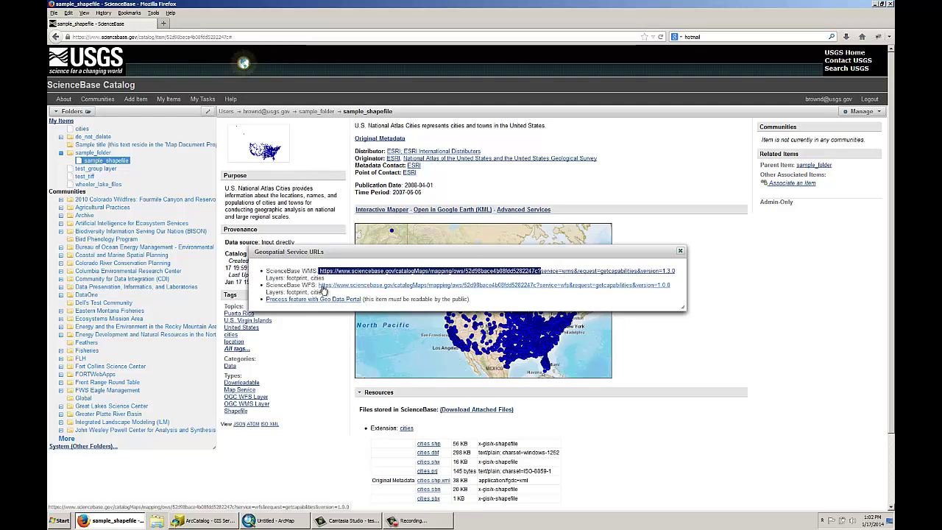
drag(318, 286, 666, 289)
click(188, 521)
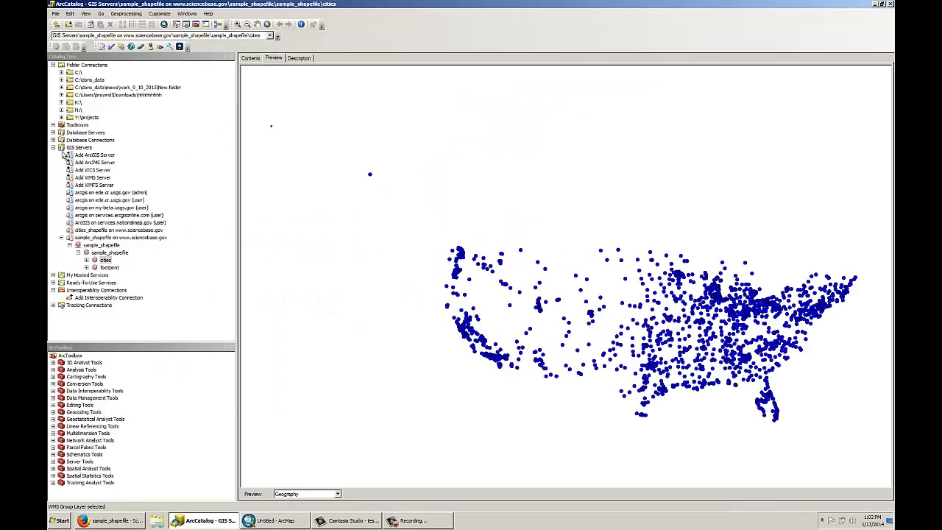
Start a new interoperability connection with the WFS (Web Feature Service) format and the copied ScienceBase URL as its dataset.
click(54, 148)
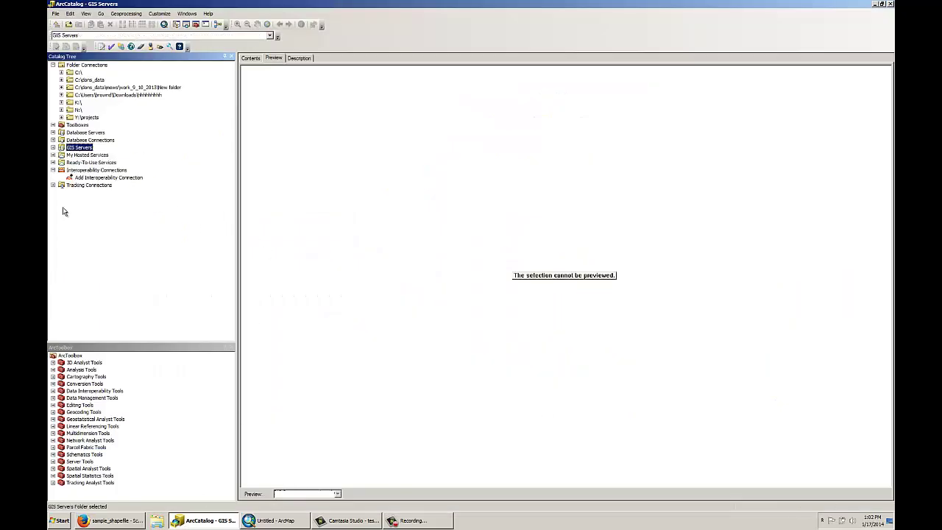
click(91, 170)
click(117, 178)
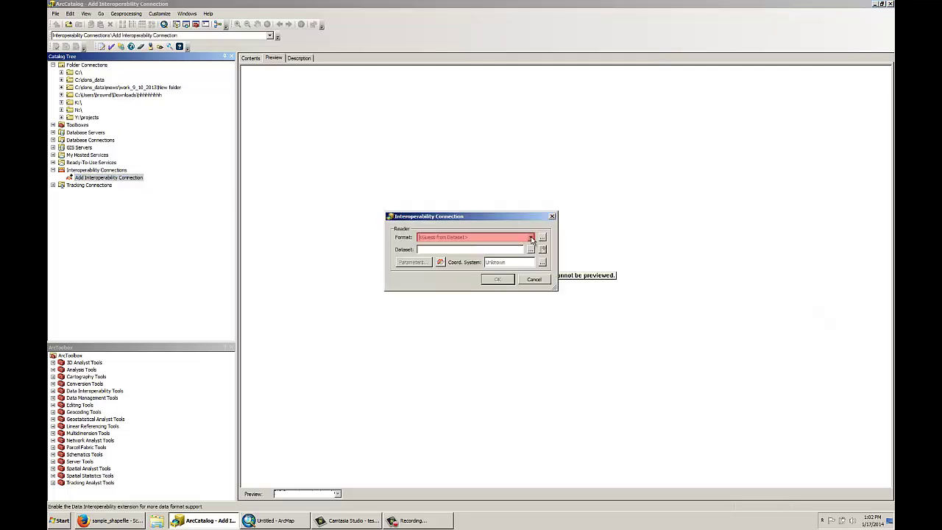
click(530, 238)
click(492, 247)
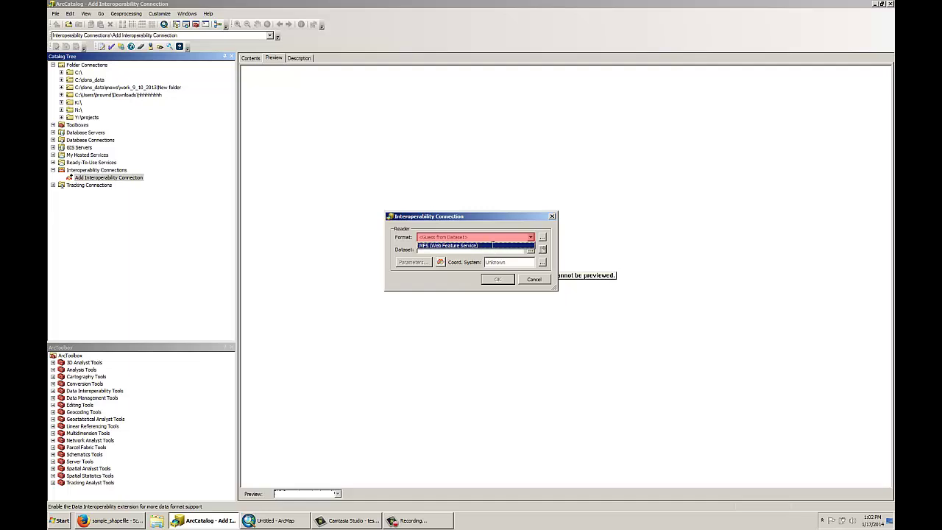
key(ctrl+v)
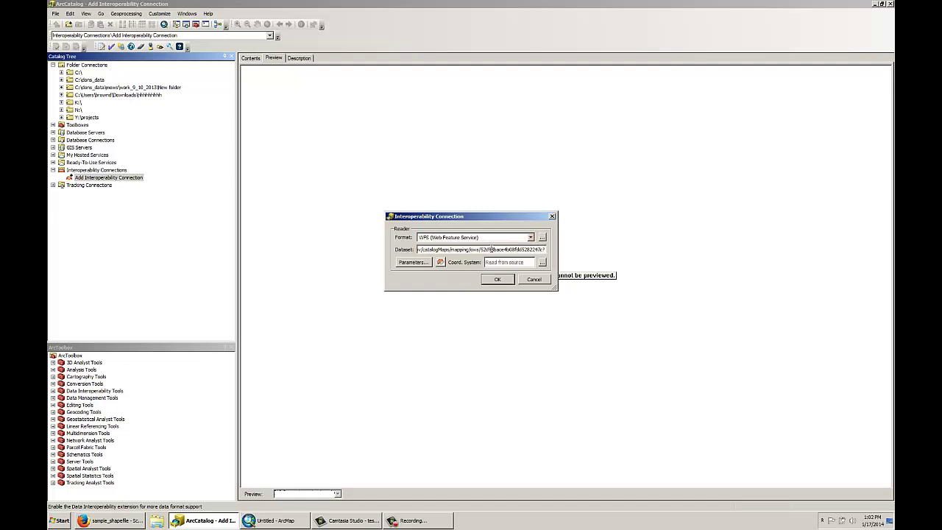
Create the WFS connection with cities as its feature type and preview the connection's geography.
click(424, 264)
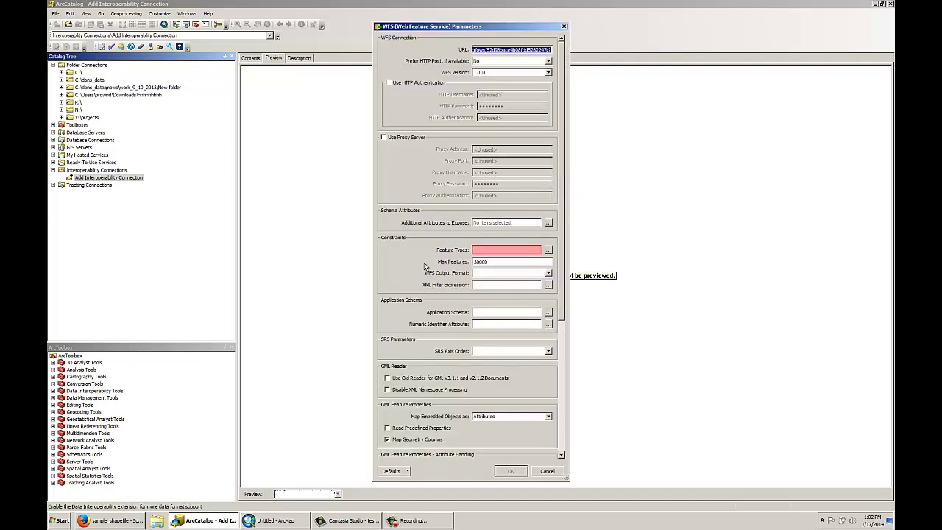
click(549, 251)
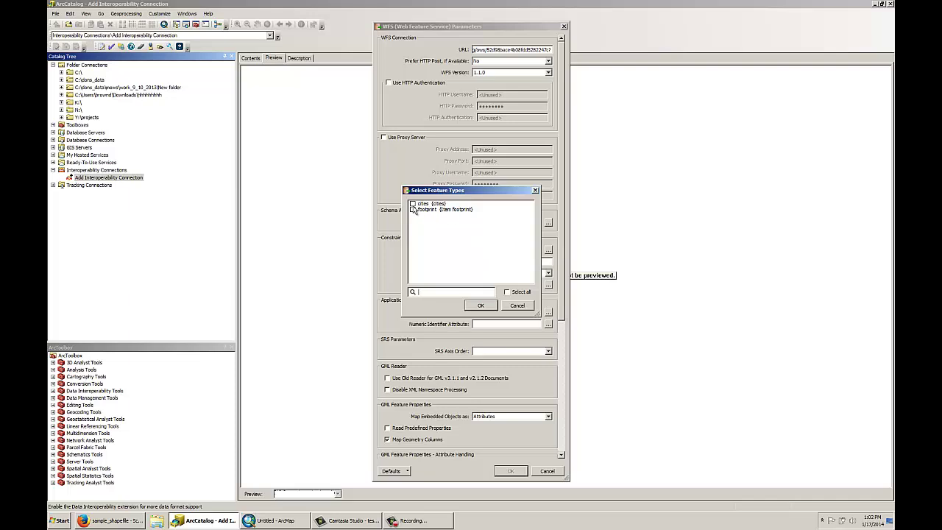
click(413, 203)
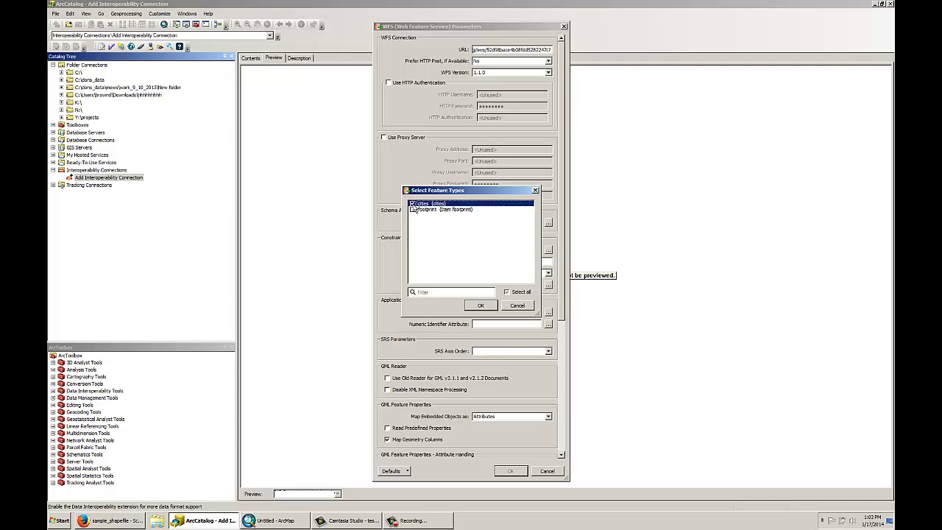
click(488, 306)
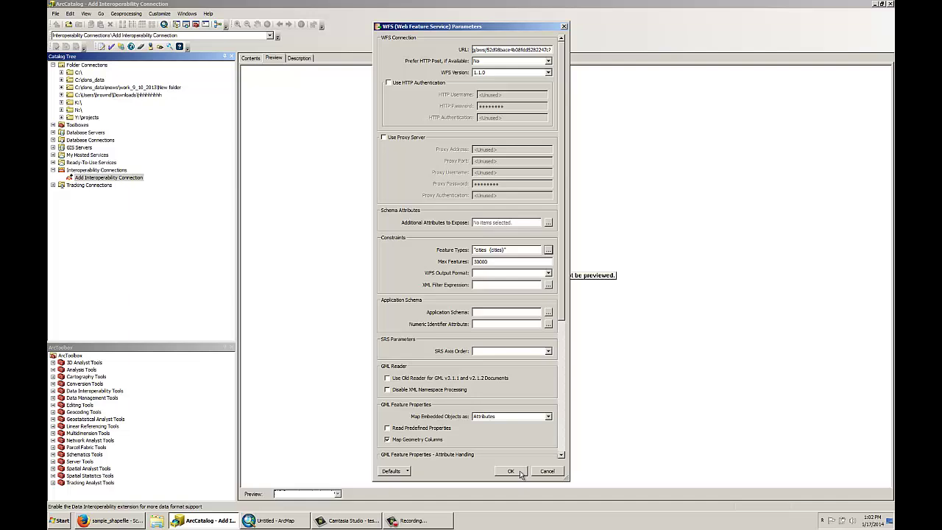
click(520, 472)
click(510, 285)
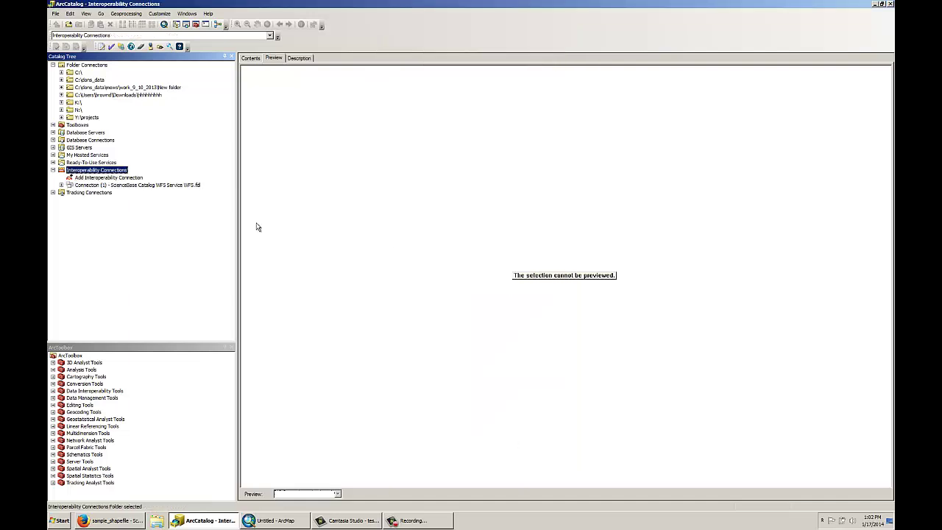
click(80, 186)
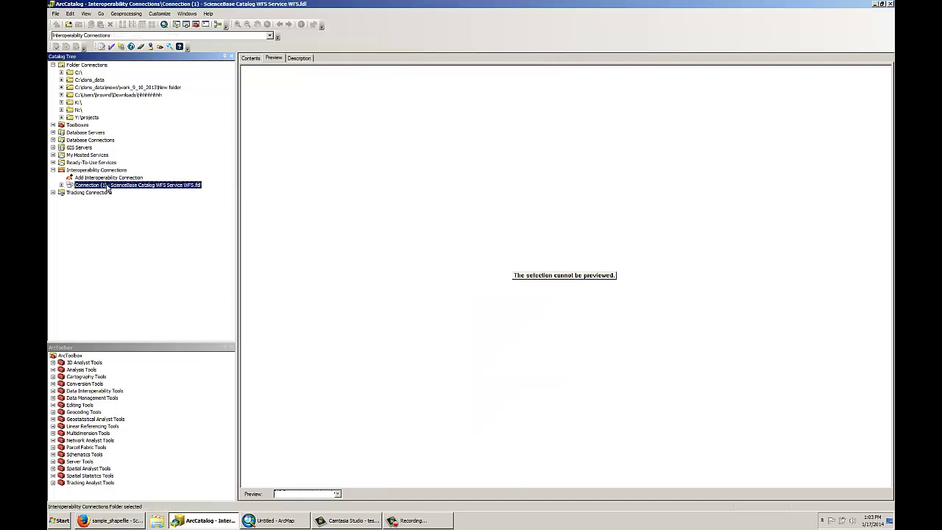
click(62, 185)
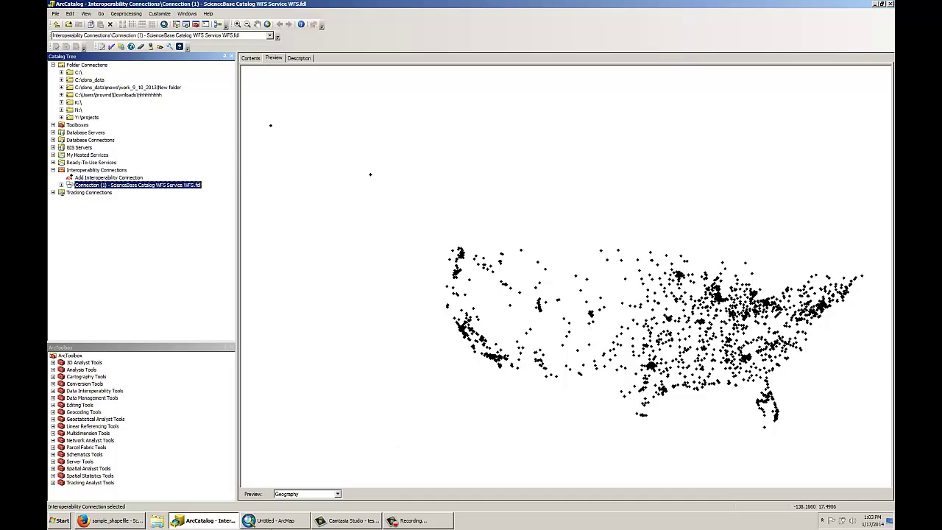
Arrange ArcCatalog over ArcMap and add the cities feature class from the WFS connection to the map's Layers.
click(279, 524)
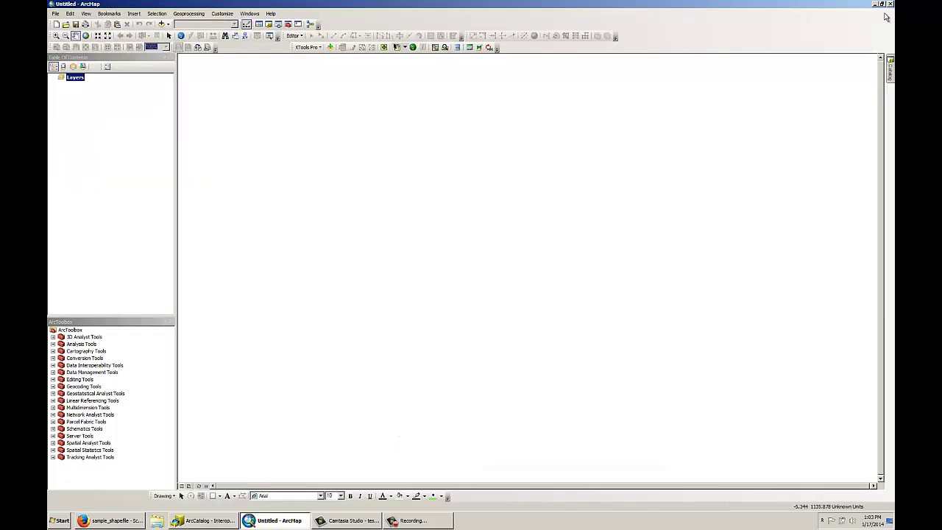
click(875, 4)
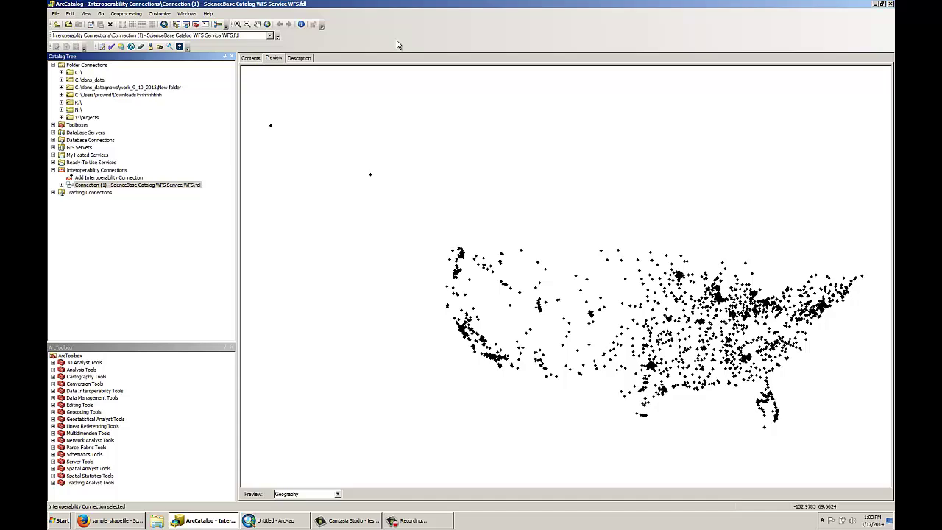
drag(437, 4, 427, 50)
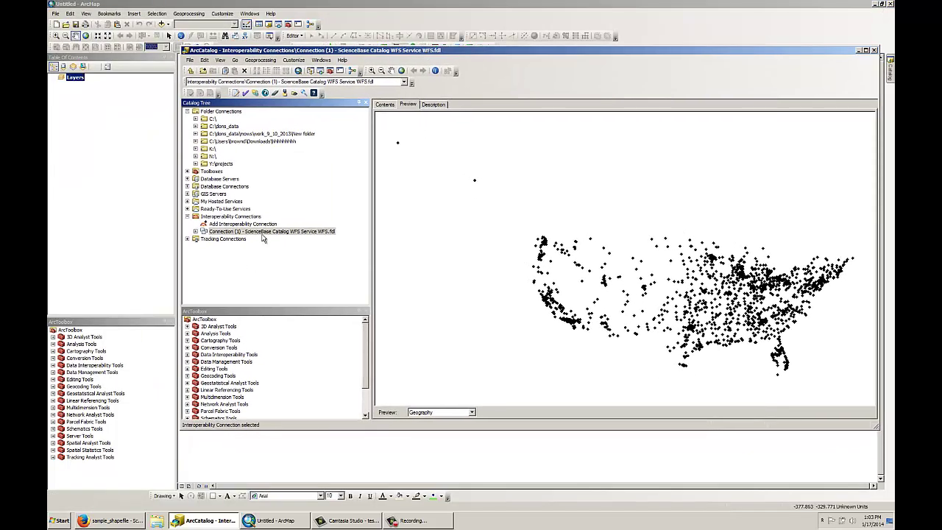
click(196, 231)
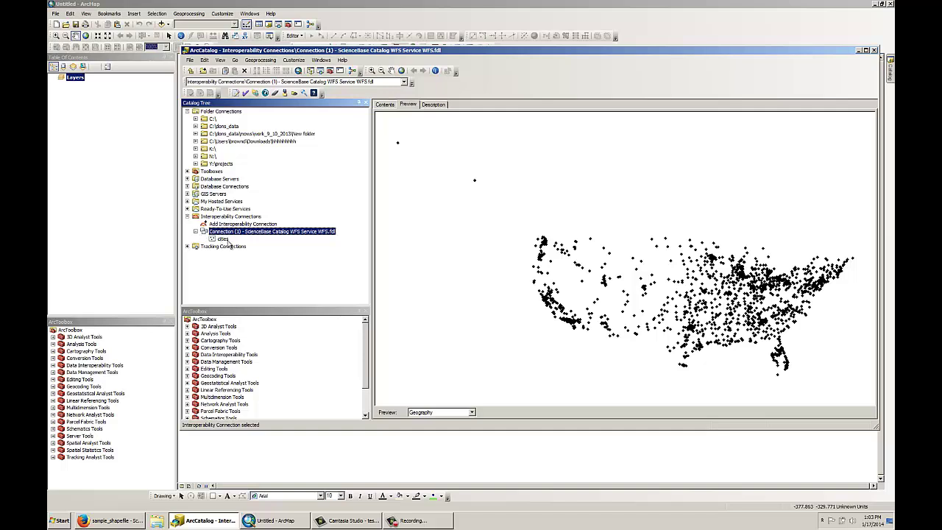
drag(223, 239, 133, 231)
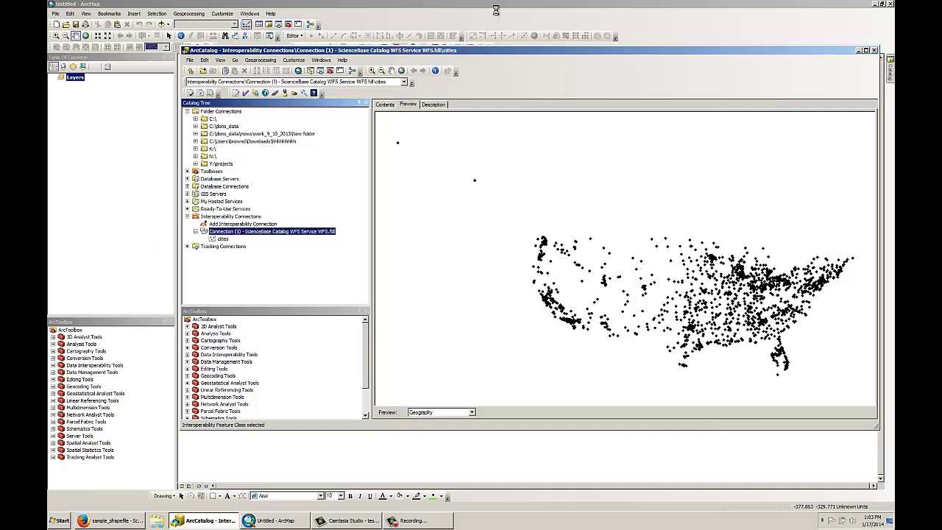
click(497, 14)
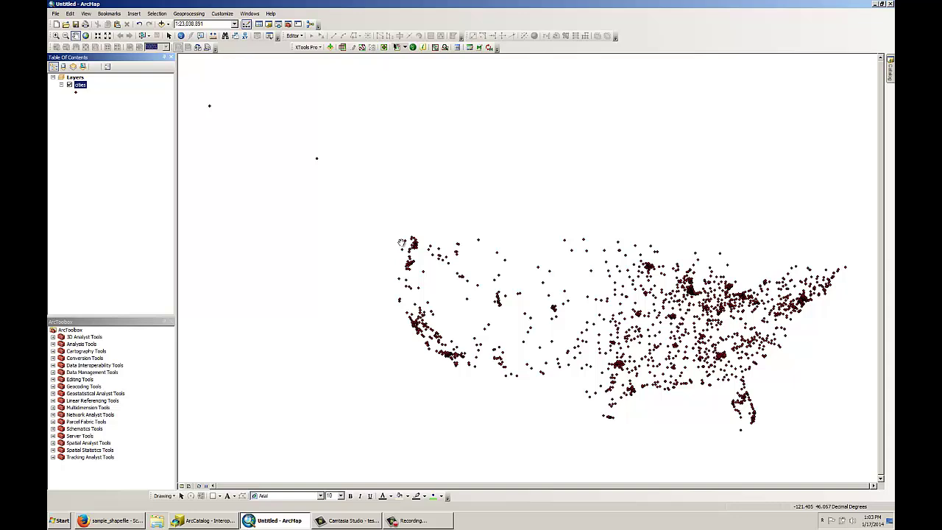
Change the cities layer's point symbol to the green Circle 2.
click(76, 92)
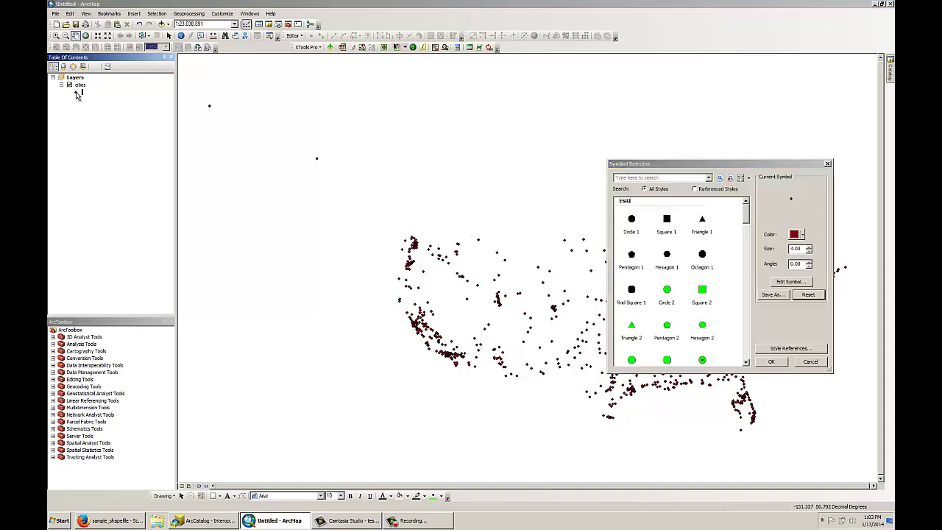
click(666, 291)
click(770, 362)
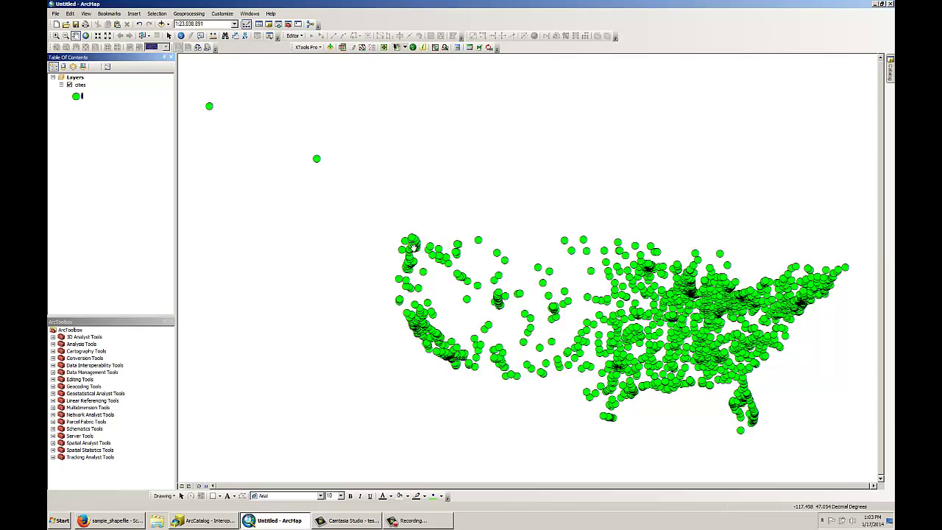
Open the Clip tool from the Extract analysis tools, set cities as the input features, and cancel the tool.
click(53, 345)
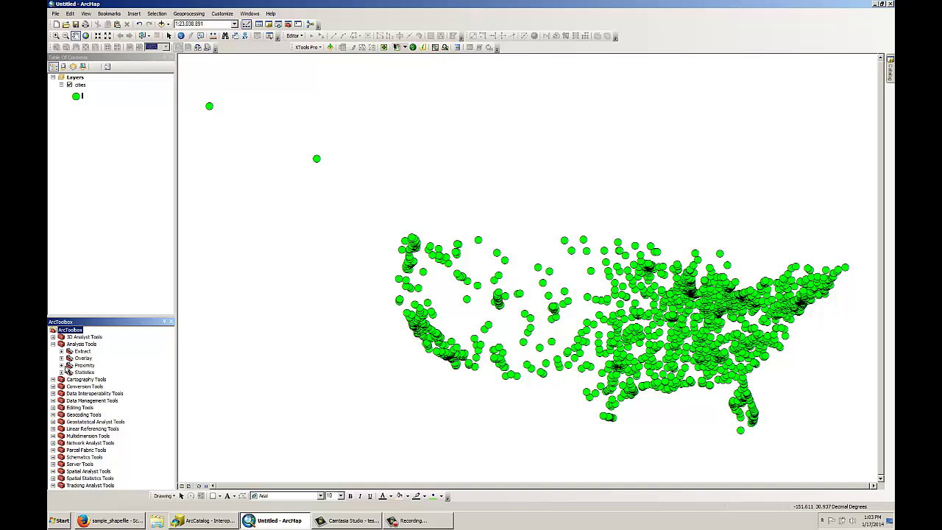
click(62, 352)
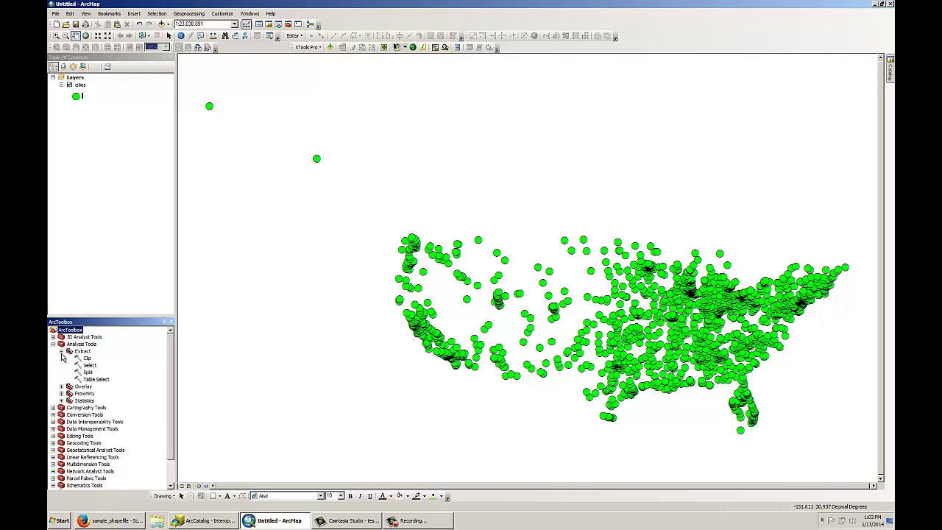
double_click(85, 359)
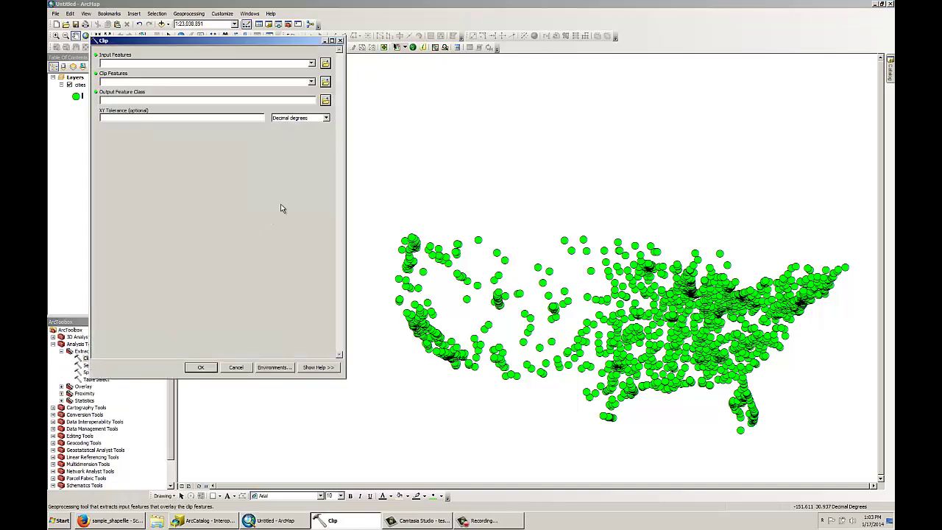
drag(188, 43, 274, 67)
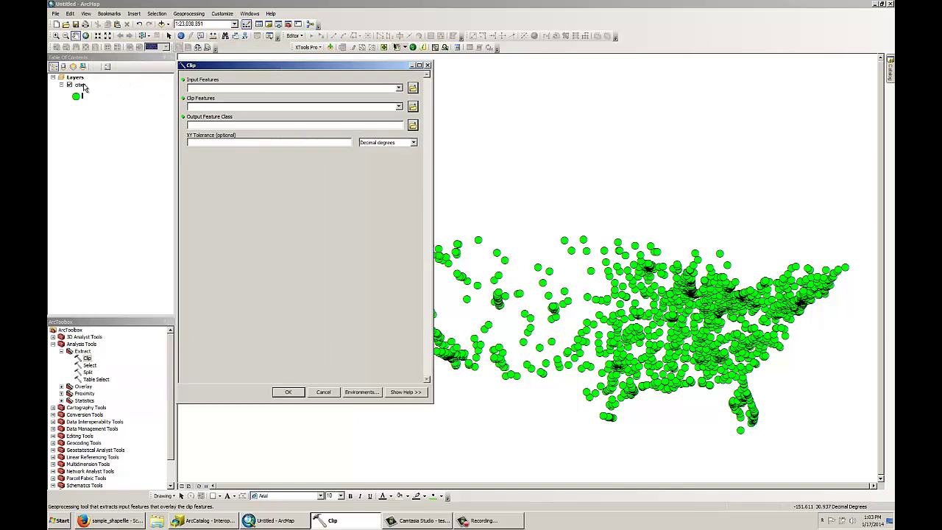
drag(81, 84, 310, 173)
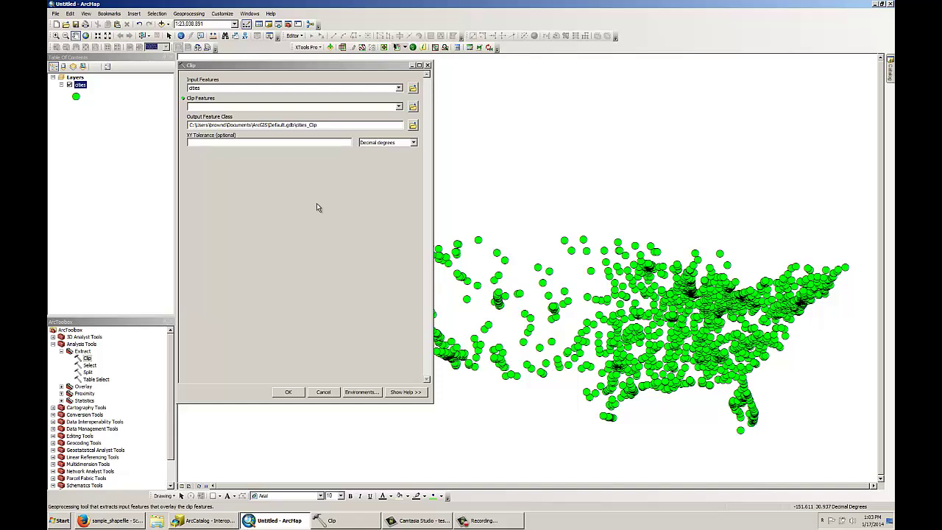
click(331, 391)
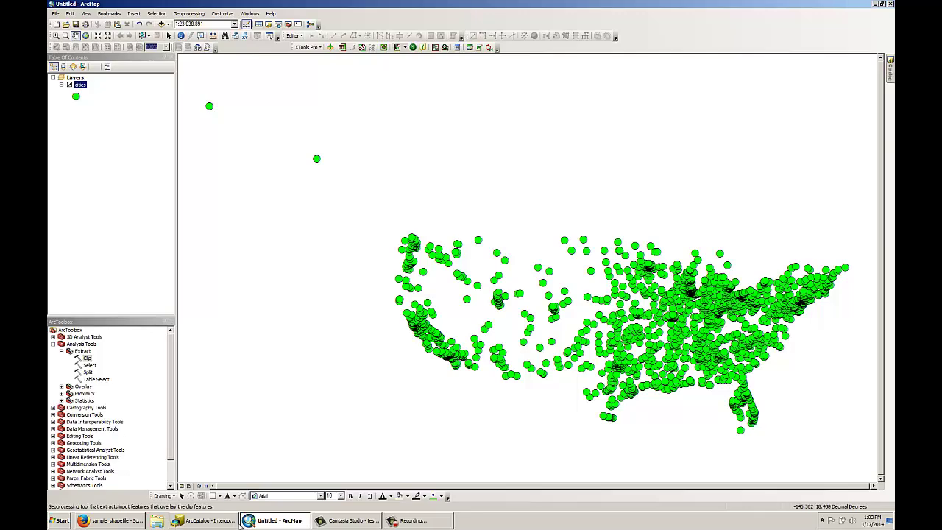
Switch to ScienceBase in Firefox, open sample_folder, and start adding a new item by importing files.
click(110, 520)
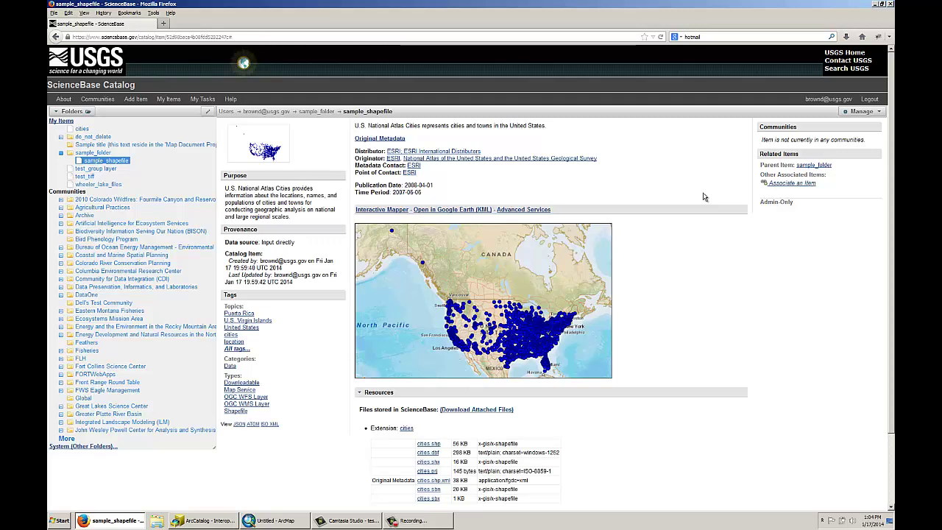
click(70, 153)
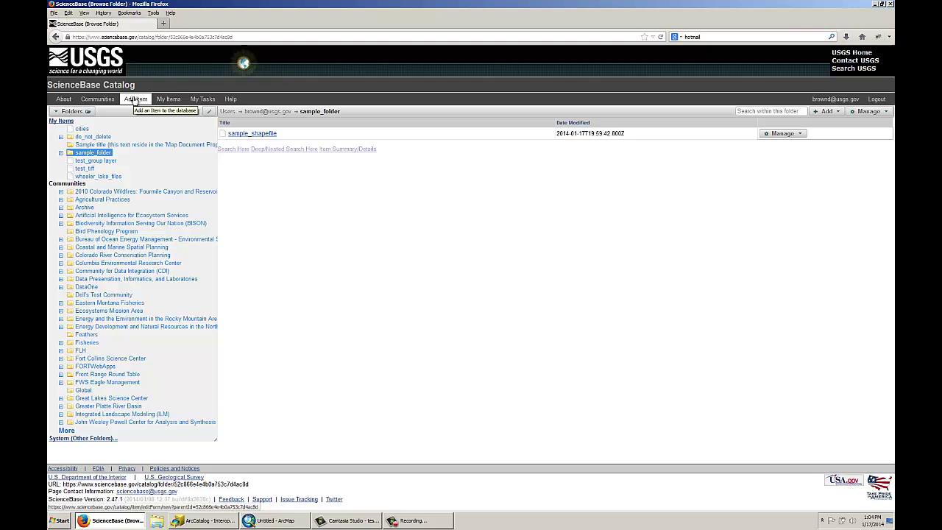
click(134, 100)
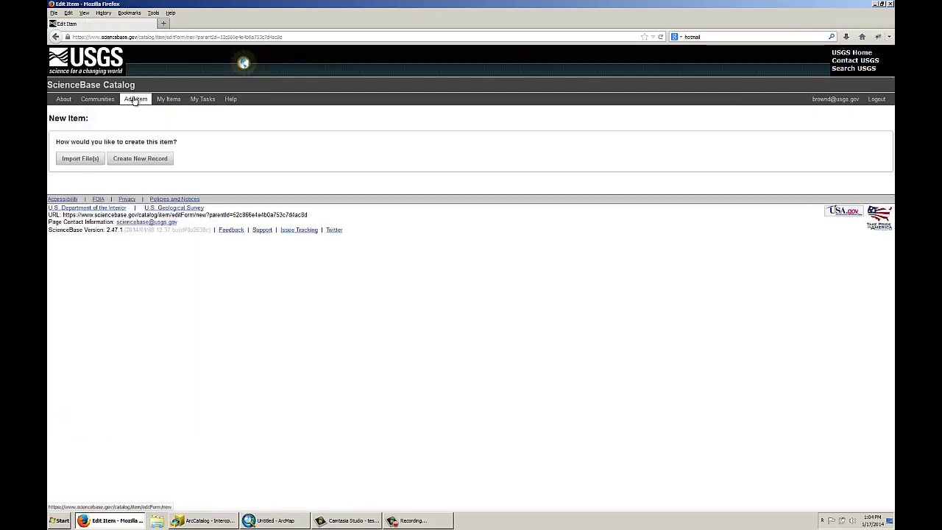
click(80, 159)
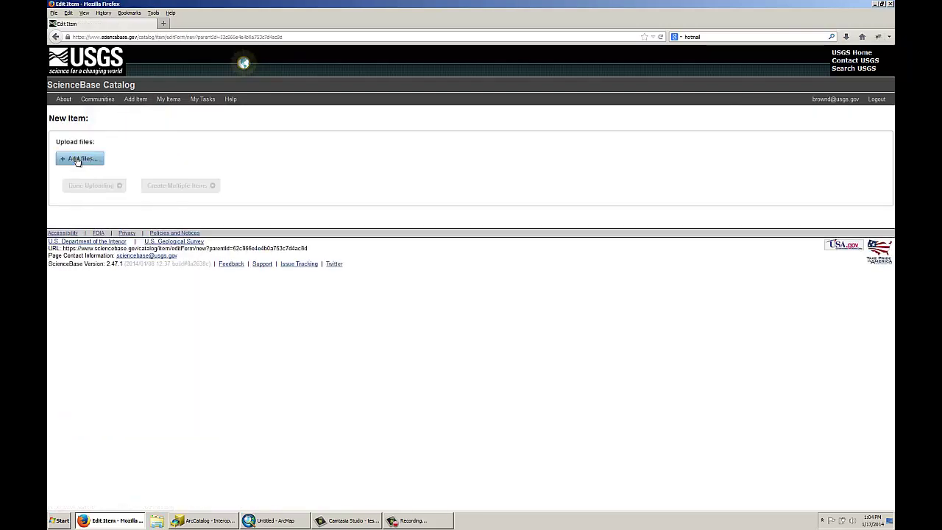
Upload sample_raster.tif from the demo folder and save it as a new item in sample_folder.
click(82, 160)
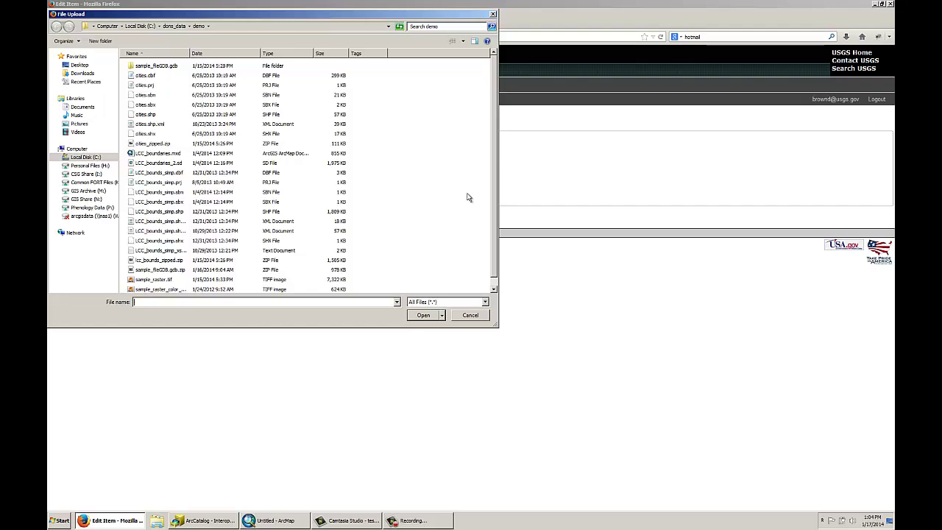
drag(493, 186, 495, 197)
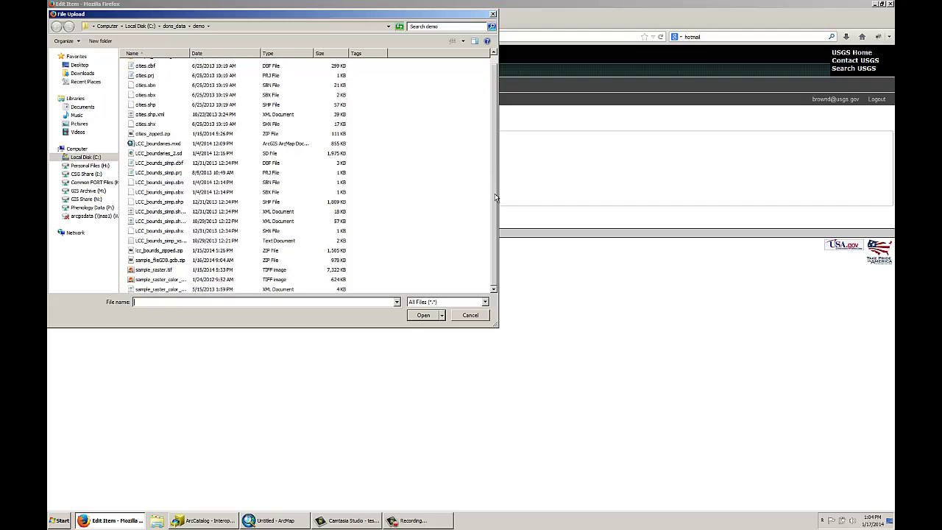
click(148, 270)
click(424, 315)
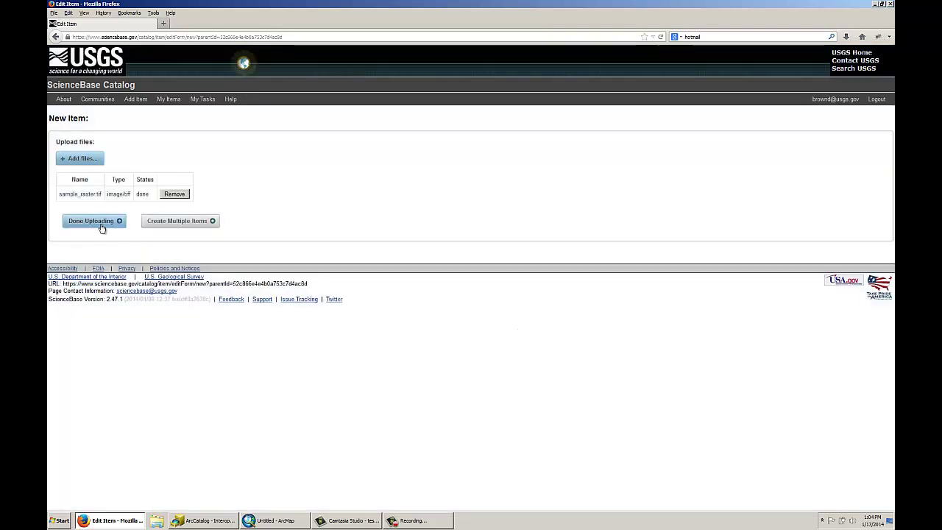
click(97, 222)
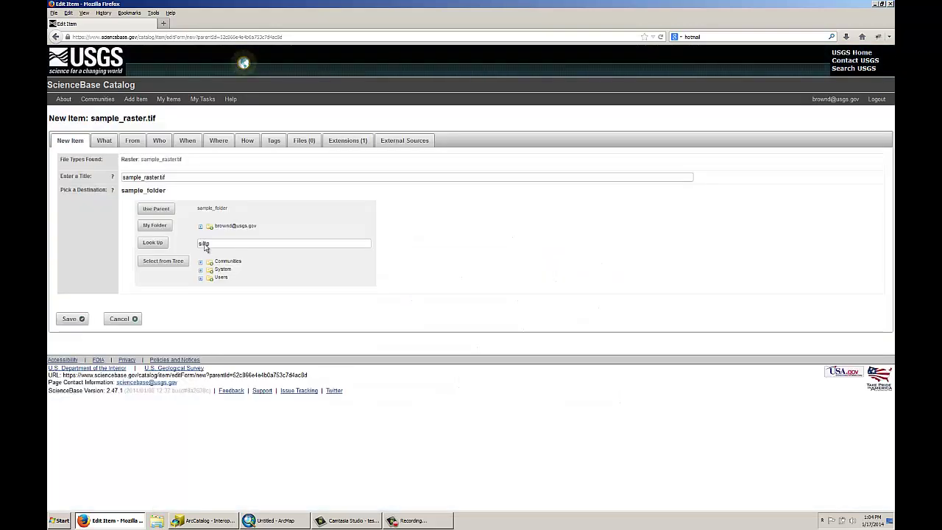
click(76, 319)
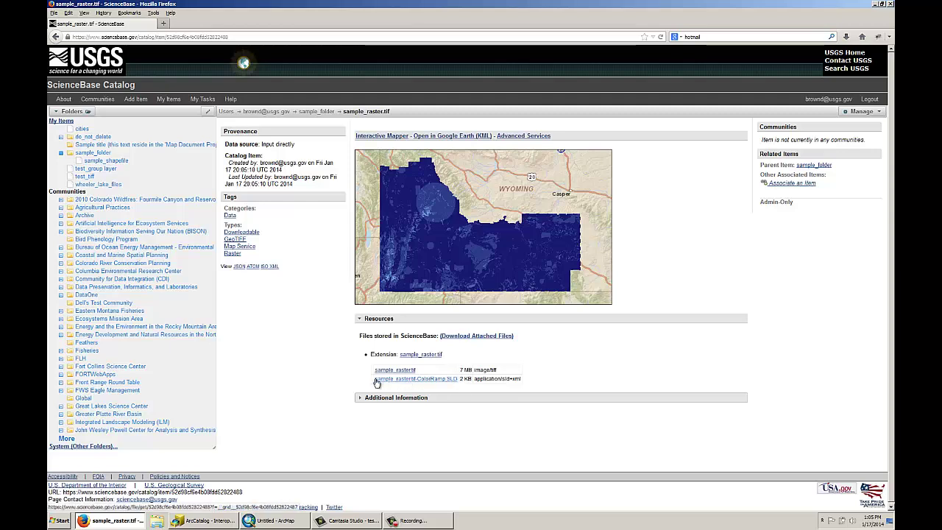
Examine the raster item's ColorRamp SLD file entry and its advanced geospatial service URLs for WMS, WFS and WCS.
drag(374, 382, 458, 382)
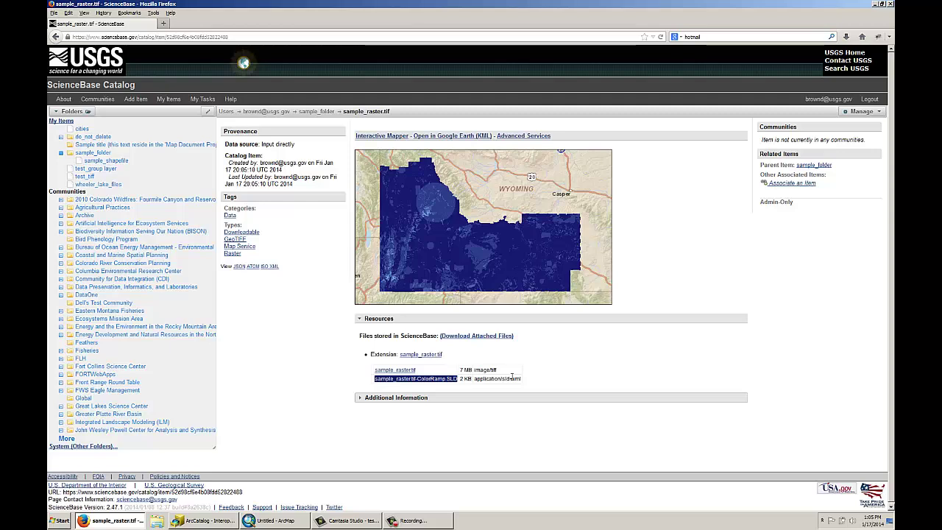
click(511, 376)
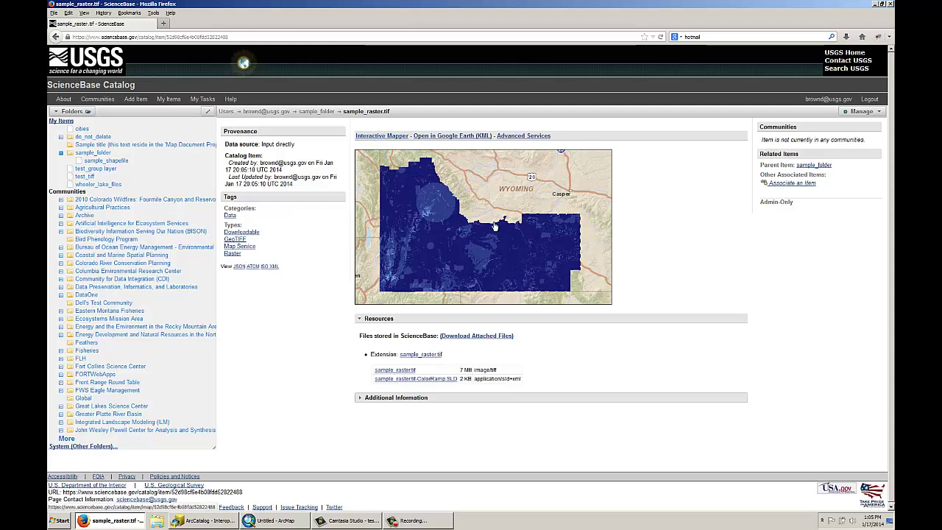
click(515, 137)
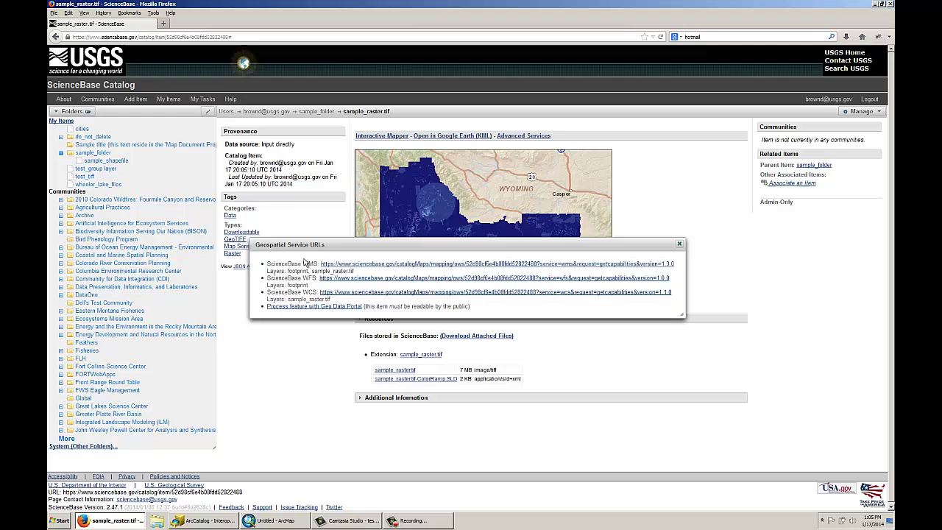
click(680, 244)
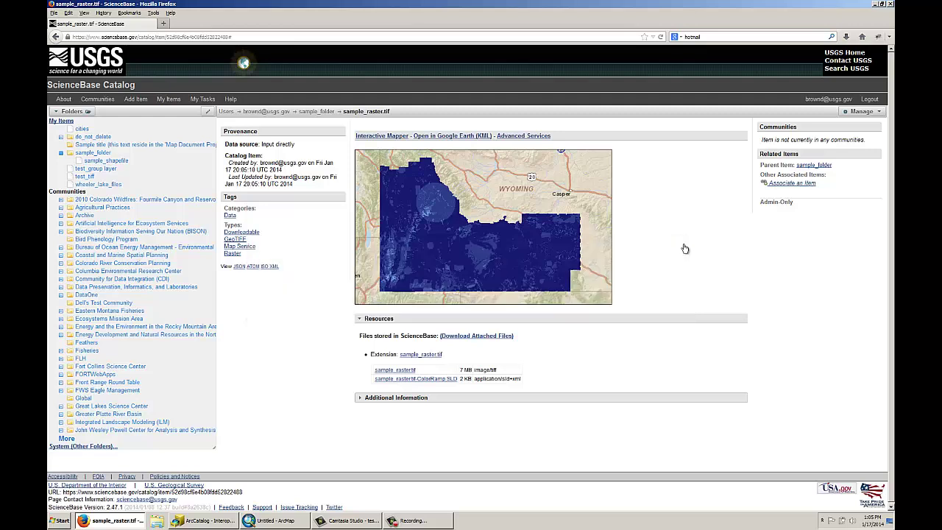